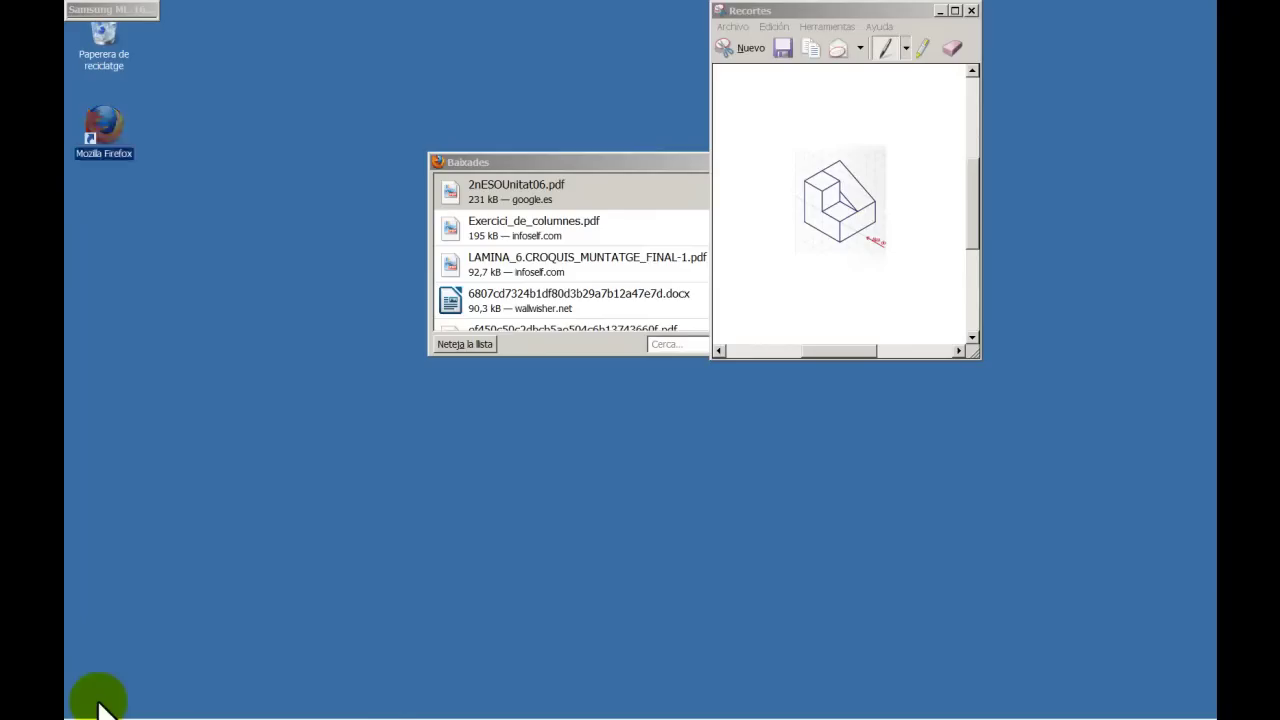
Launch SketchUp 8 from the Start menu and maximize its window showing the new untitled model
left_click(92, 703)
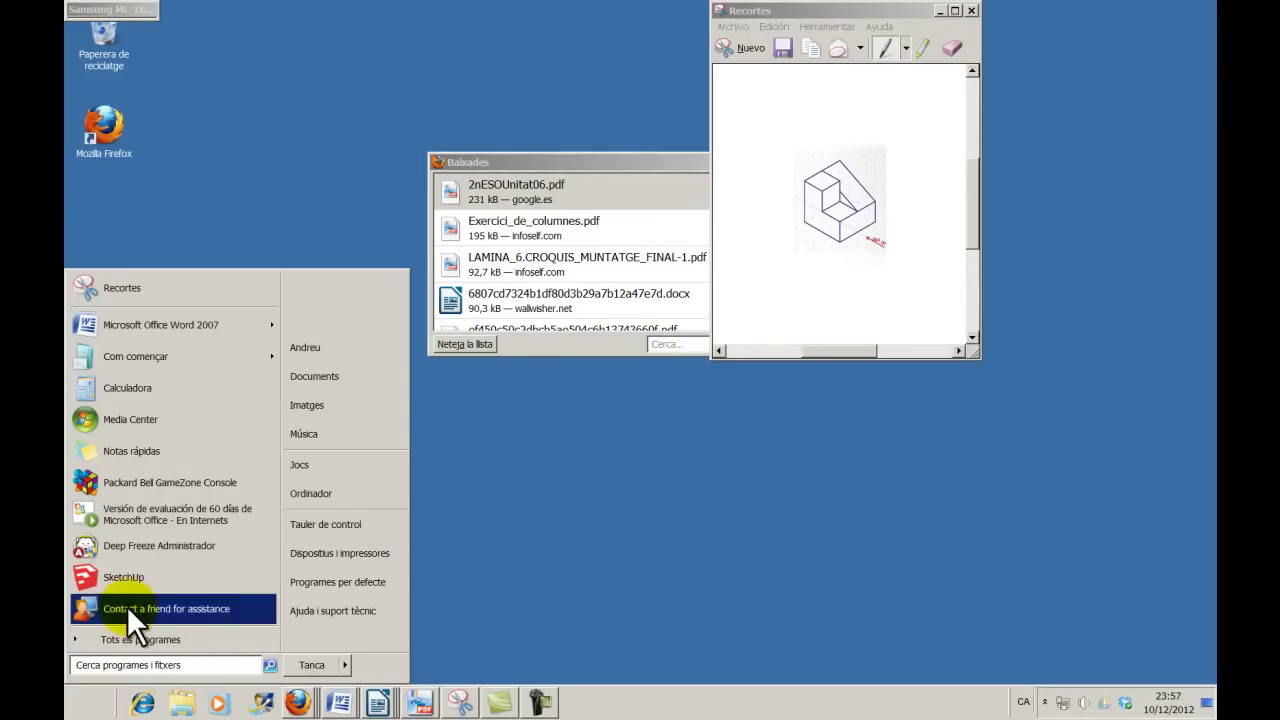
left_click(127, 606)
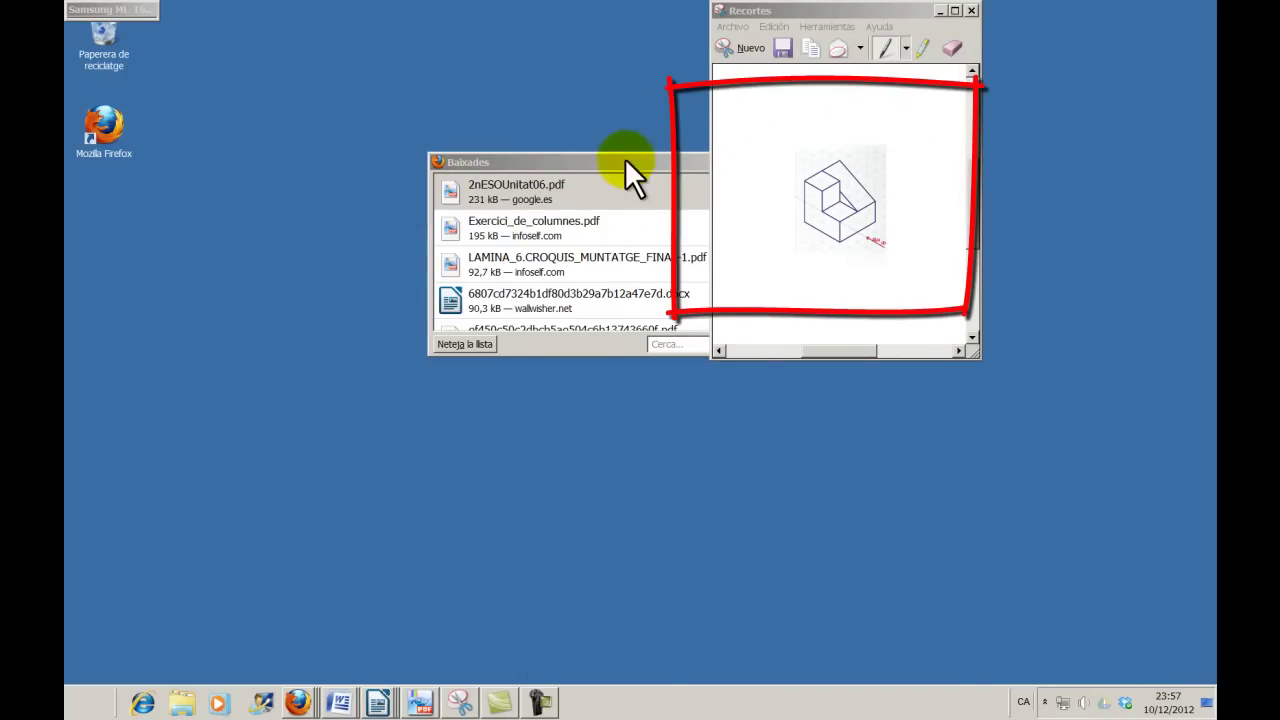
left_click(625, 162)
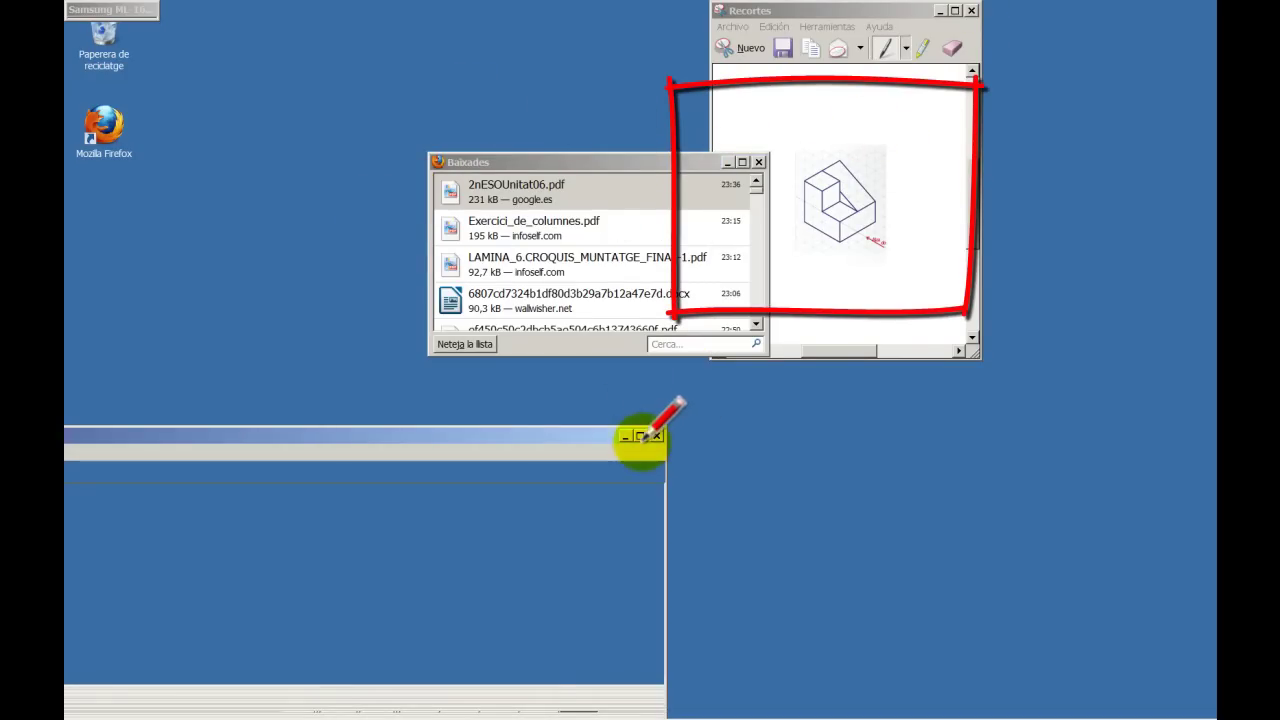
left_click(640, 436)
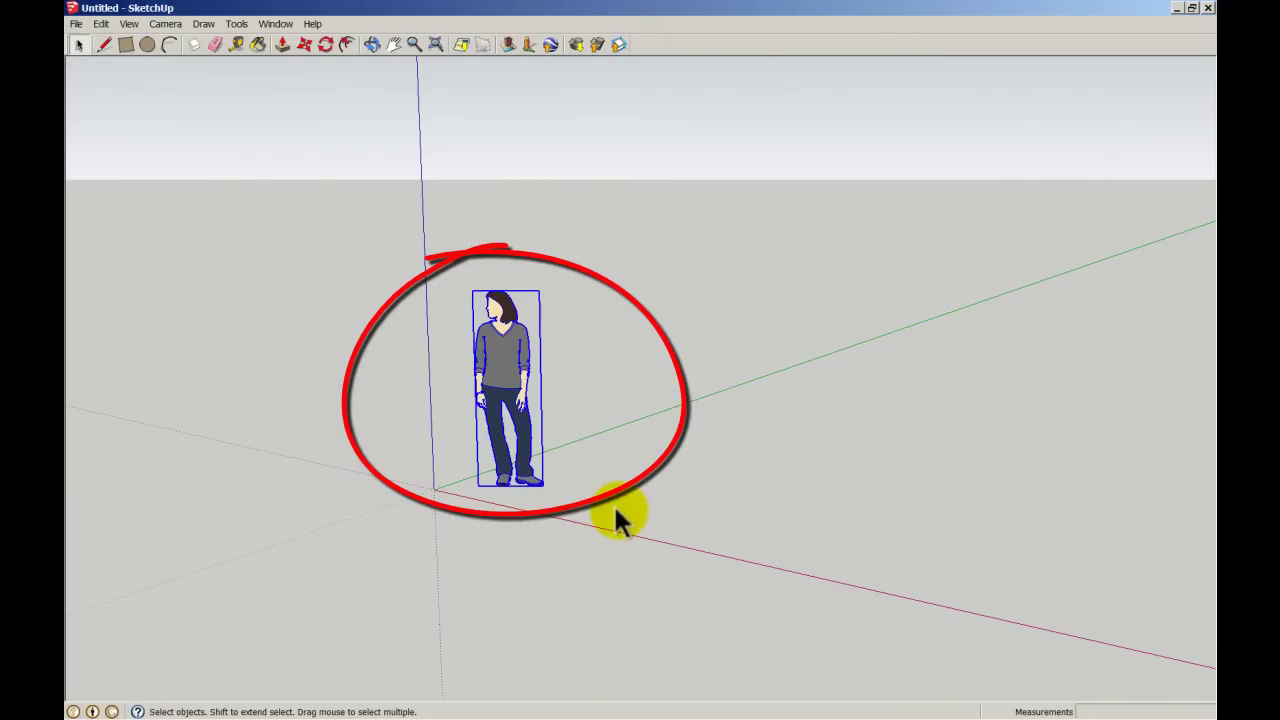
Delete the default person figure and begin a rectangle at the axis origin
key("Delete")
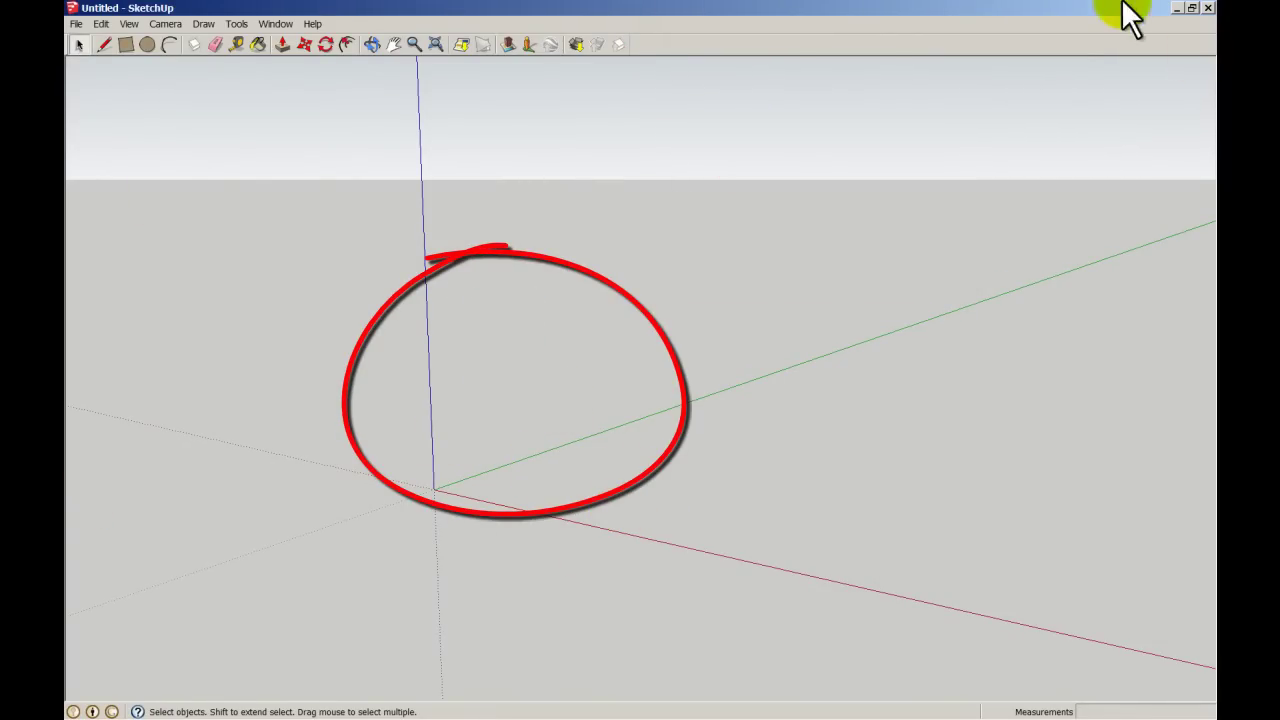
left_click(125, 44)
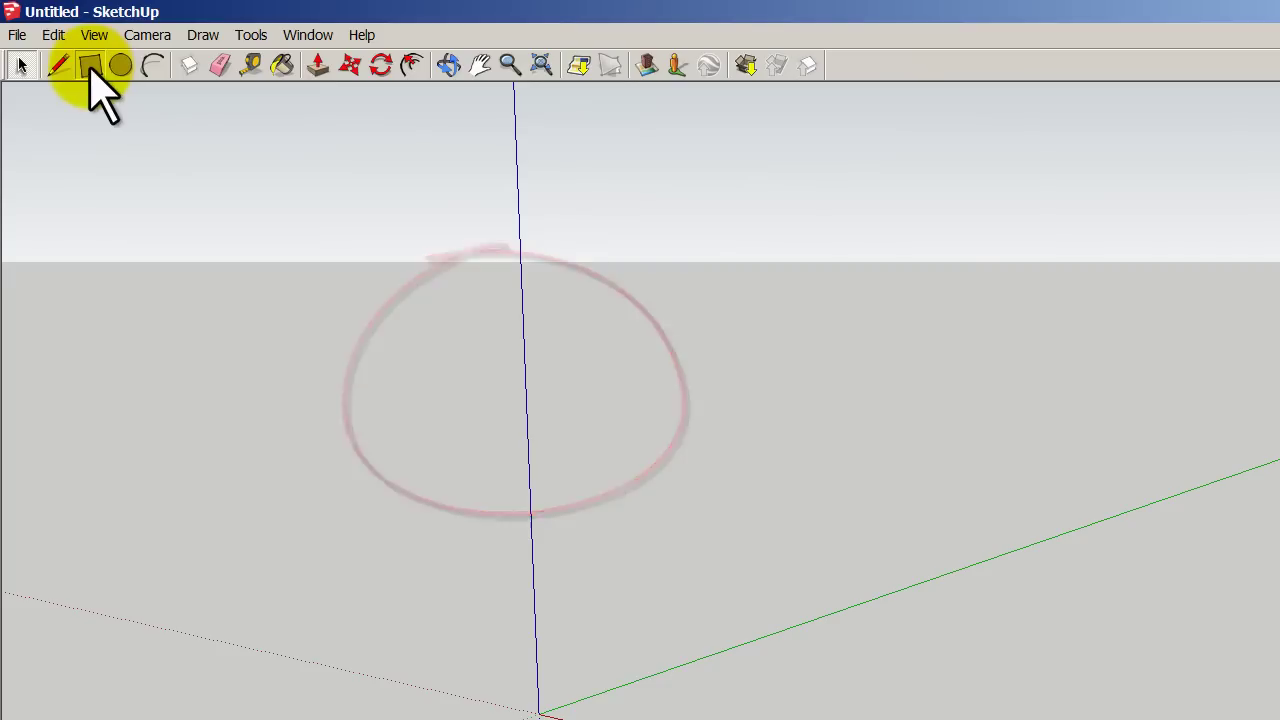
left_click(540, 712)
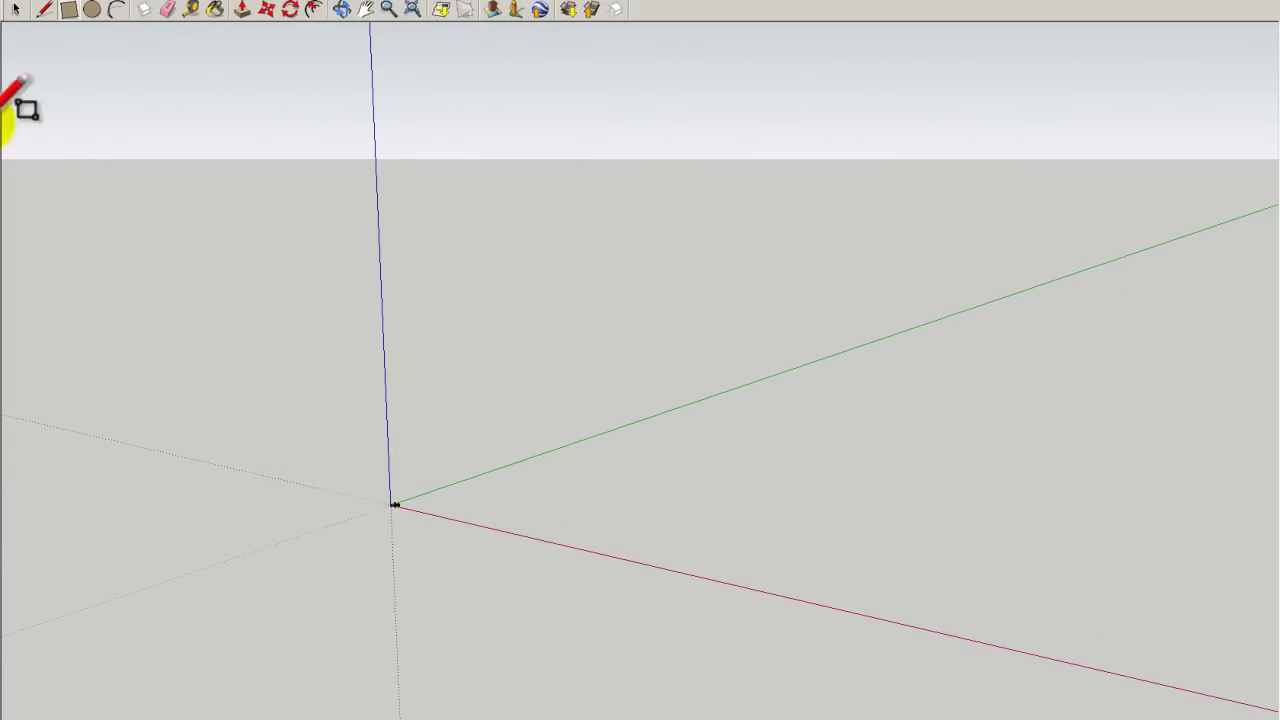
Orbit to look down at the origin and complete the small square base there
left_click(345, 10)
mouse_move(391, 277)
left_mouse_down()
mouse_move(535, 672)
mouse_move(529, 694)
mouse_move(537, 651)
mouse_move(497, 620)
mouse_move(246, 526)
mouse_move(634, 597)
mouse_move(345, 440)
mouse_move(457, 586)
mouse_move(806, 457)
mouse_move(590, 692)
mouse_move(894, 680)
mouse_move(637, 677)
mouse_move(420, 520)
left_mouse_up()
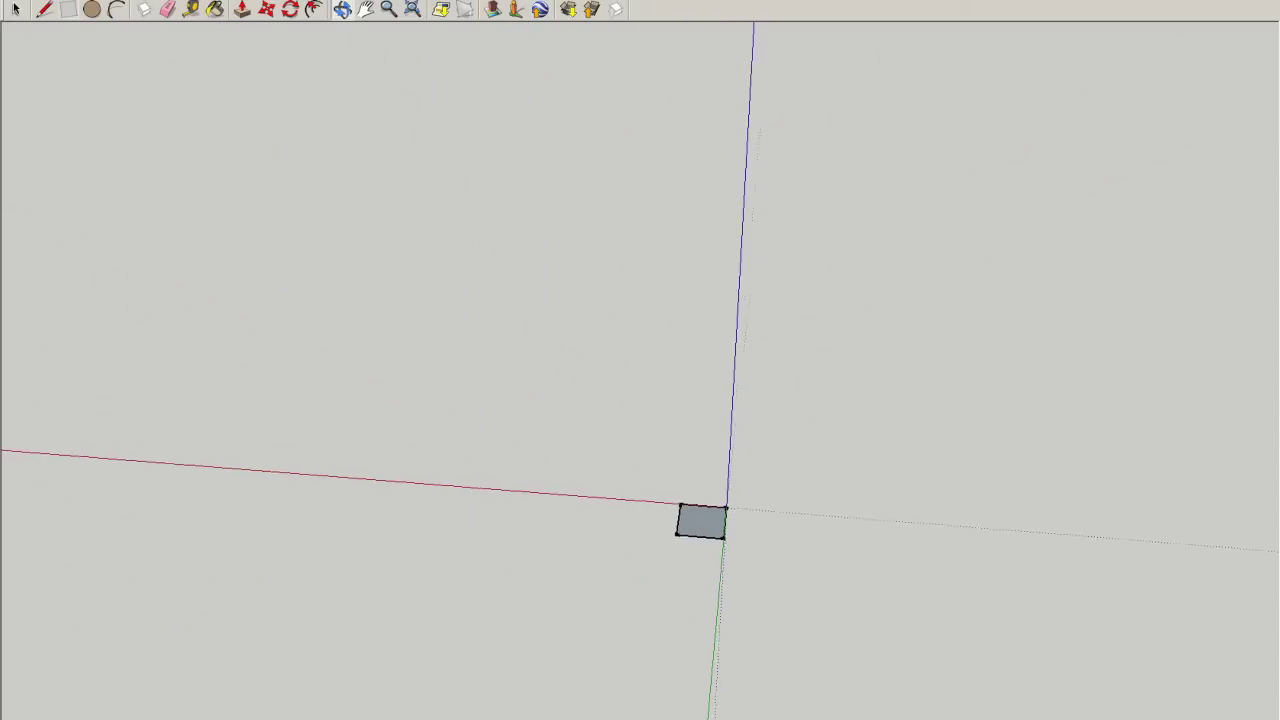
left_click(196, 10)
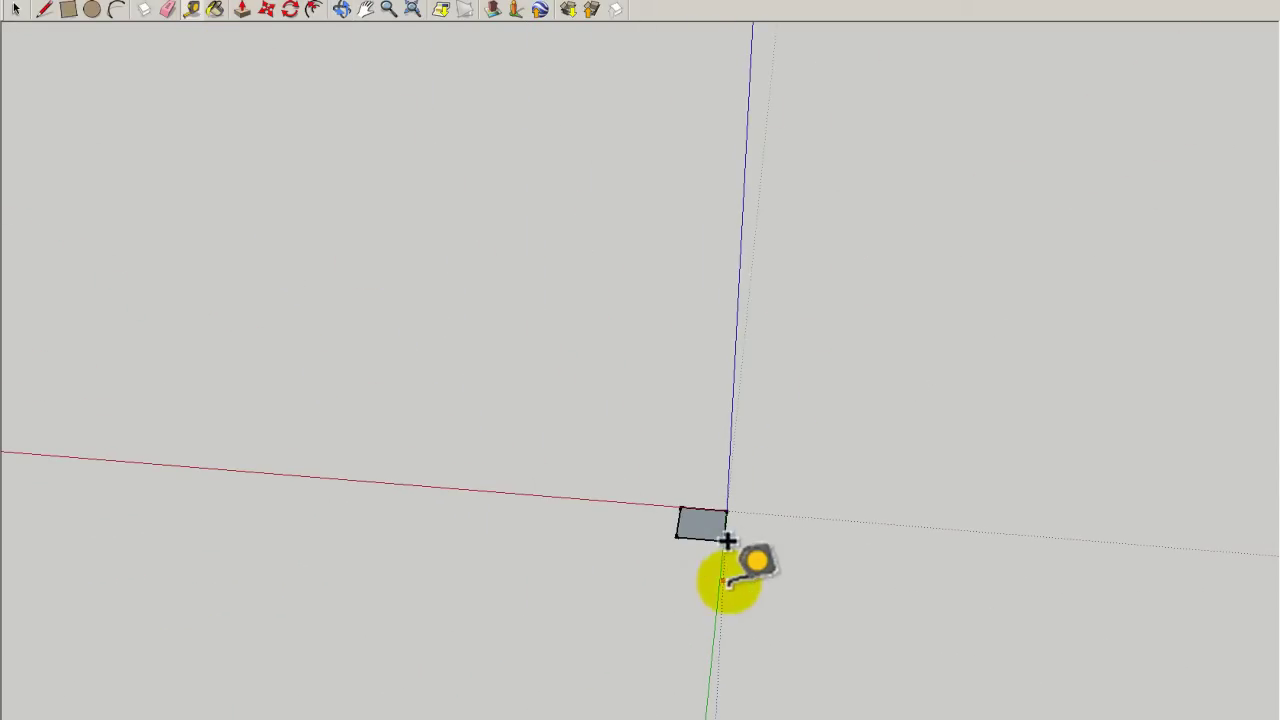
left_click(671, 497)
left_click(458, 176)
Push/Pull the square upward into a cube and orbit to see its top and sides
left_click(241, 12)
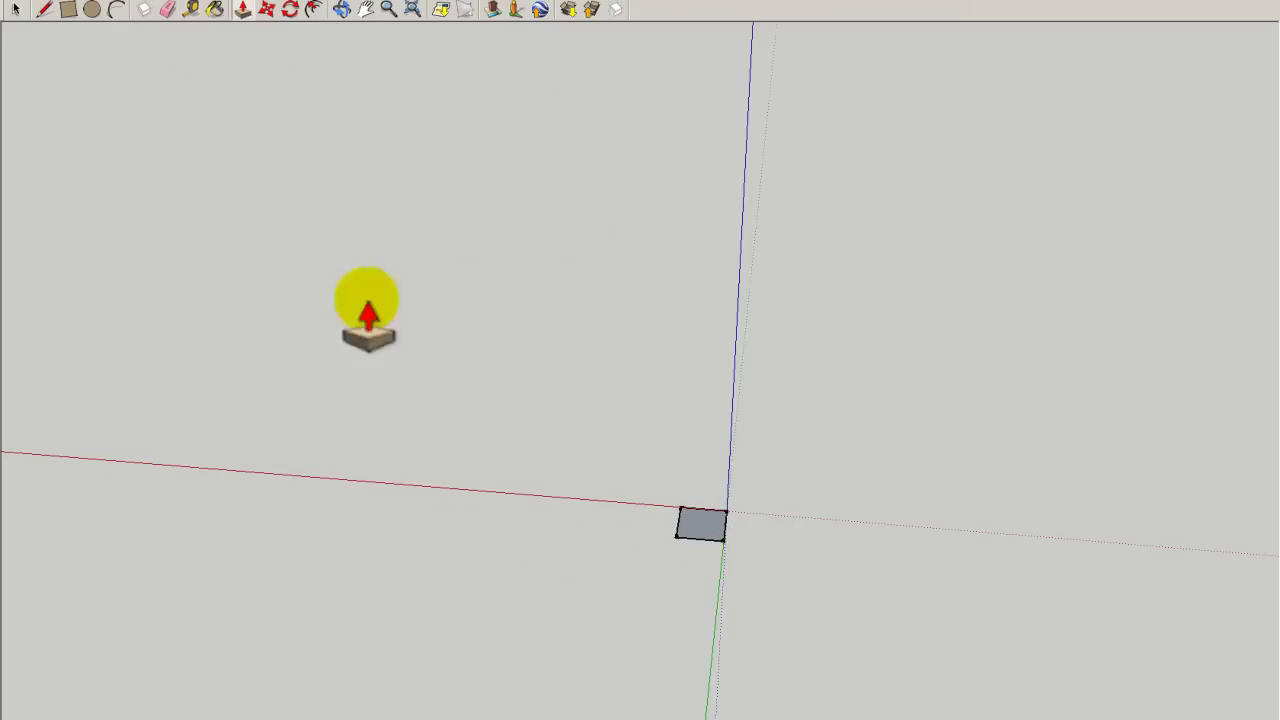
left_click(712, 532)
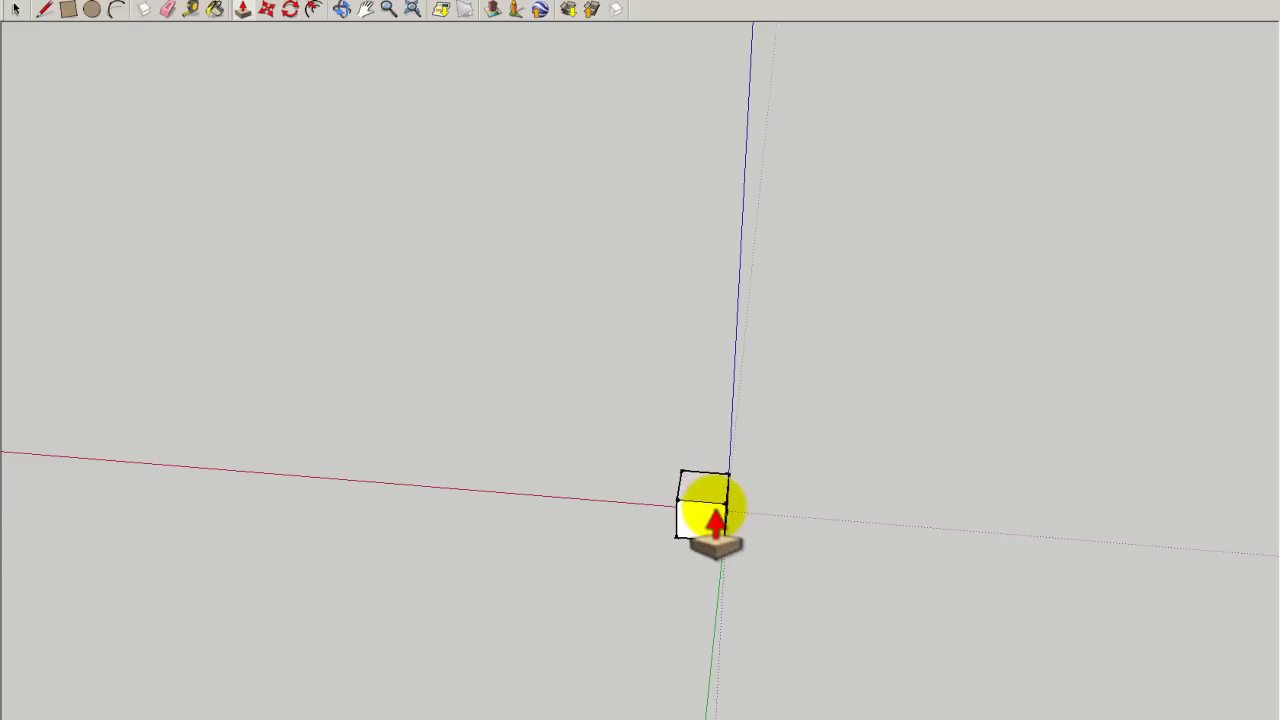
mouse_move(1200, 5)
left_mouse_down()
mouse_move(1154, 376)
mouse_move(1134, 300)
mouse_move(1166, 298)
mouse_move(1168, 256)
left_mouse_up()
double_click(1169, 256)
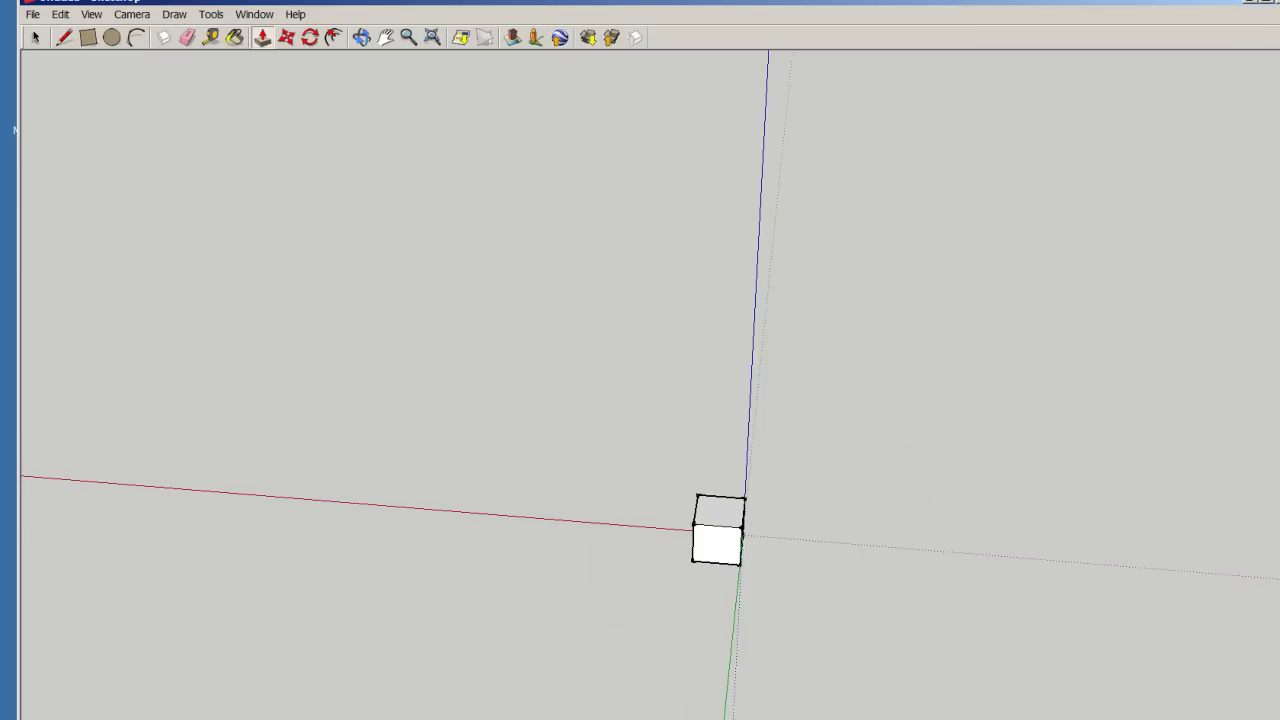
middle_click_drag(531, 634, 967, 470)
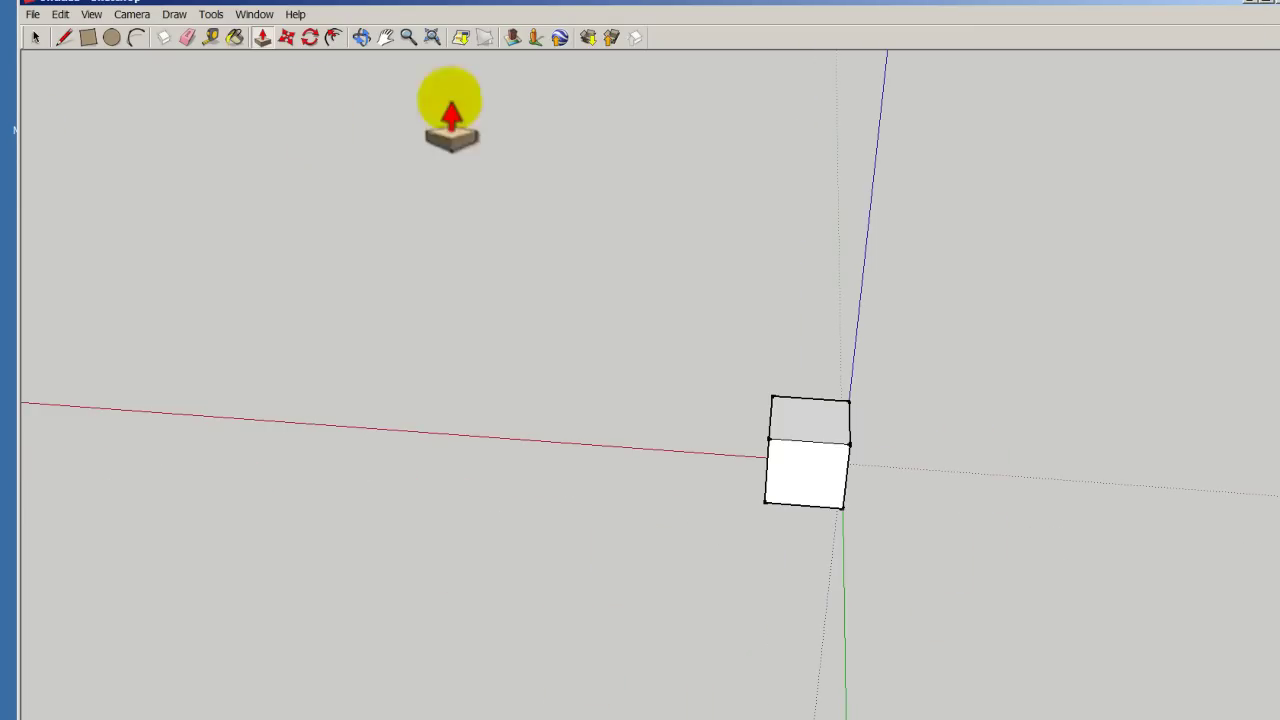
left_click(358, 36)
mouse_move(748, 400)
left_mouse_down()
mouse_move(651, 523)
mouse_move(380, 405)
mouse_move(480, 620)
mouse_move(943, 520)
mouse_move(447, 440)
mouse_move(951, 437)
mouse_move(846, 523)
mouse_move(391, 489)
mouse_move(210, 392)
left_mouse_up()
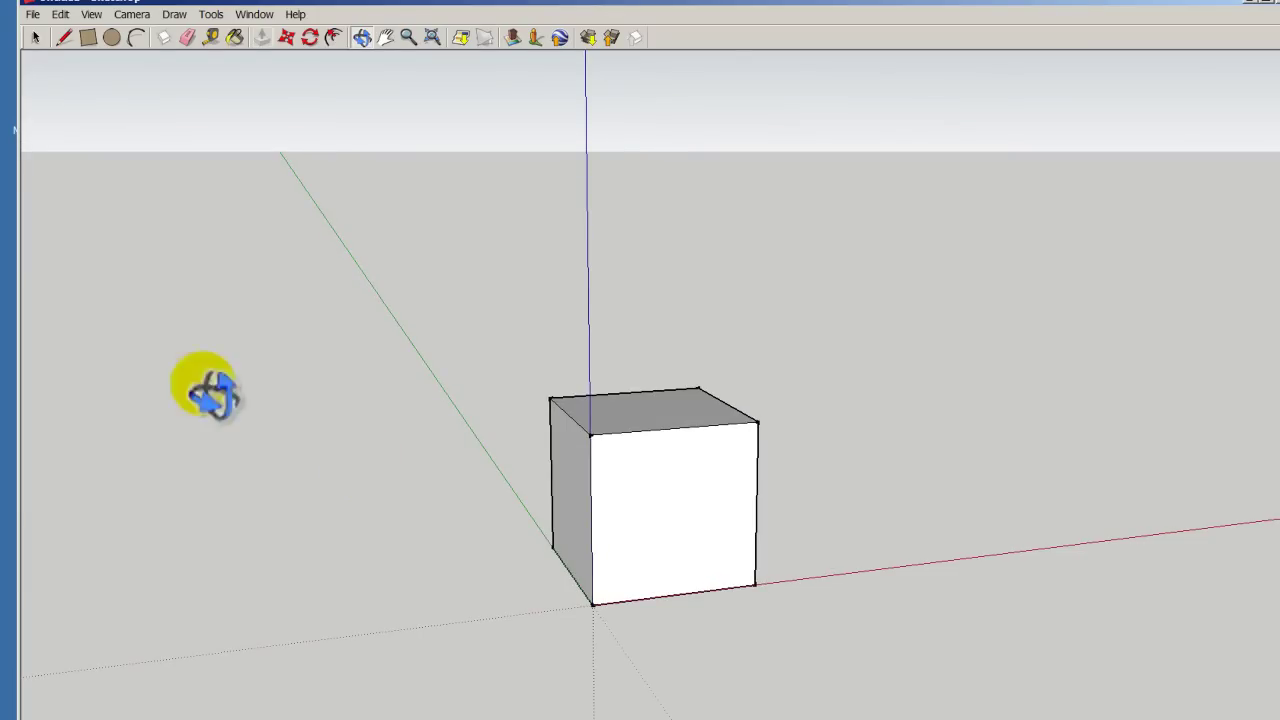
Draw a vertical midline down the front face and a horizontal line splitting its right half
left_click(58, 38)
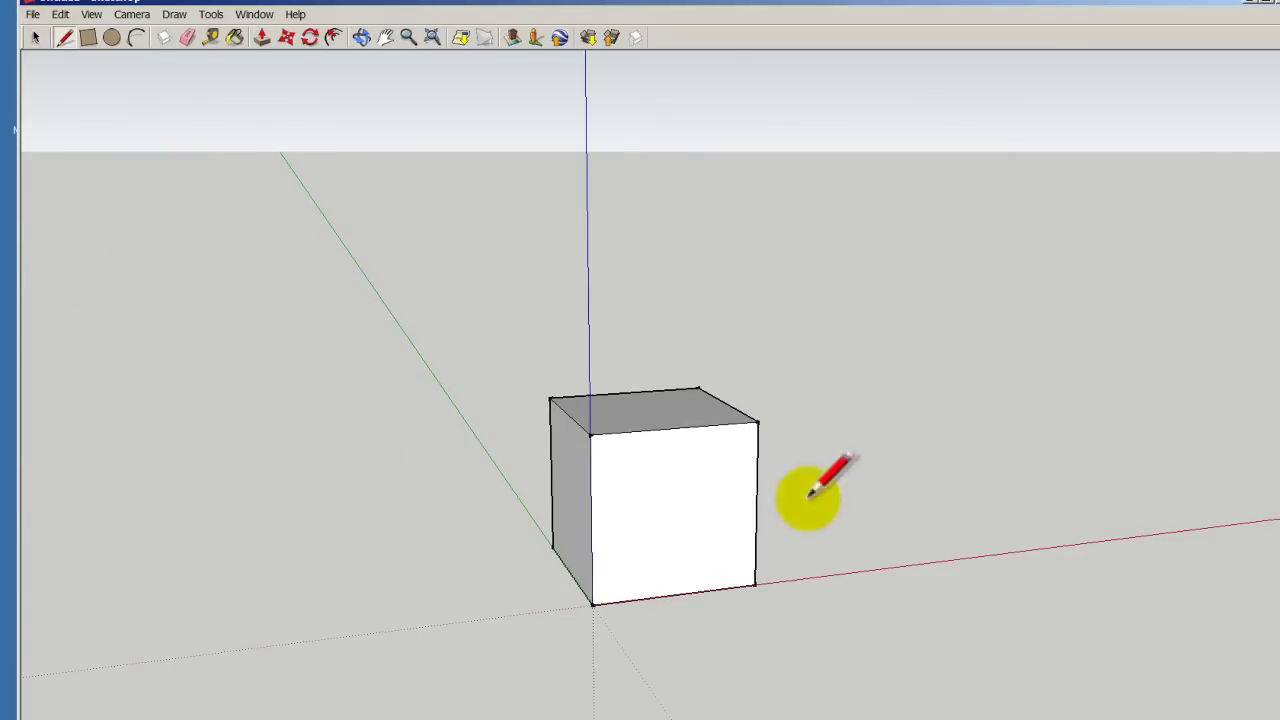
left_click(677, 428)
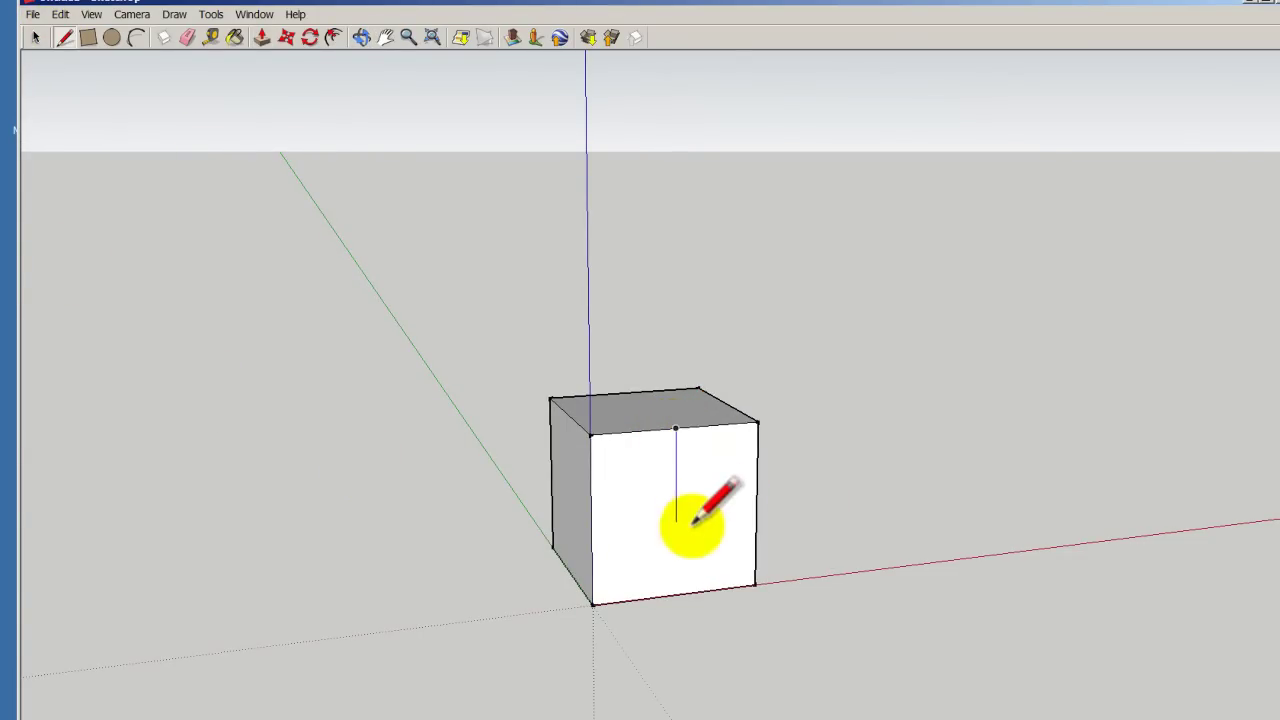
left_click(676, 595)
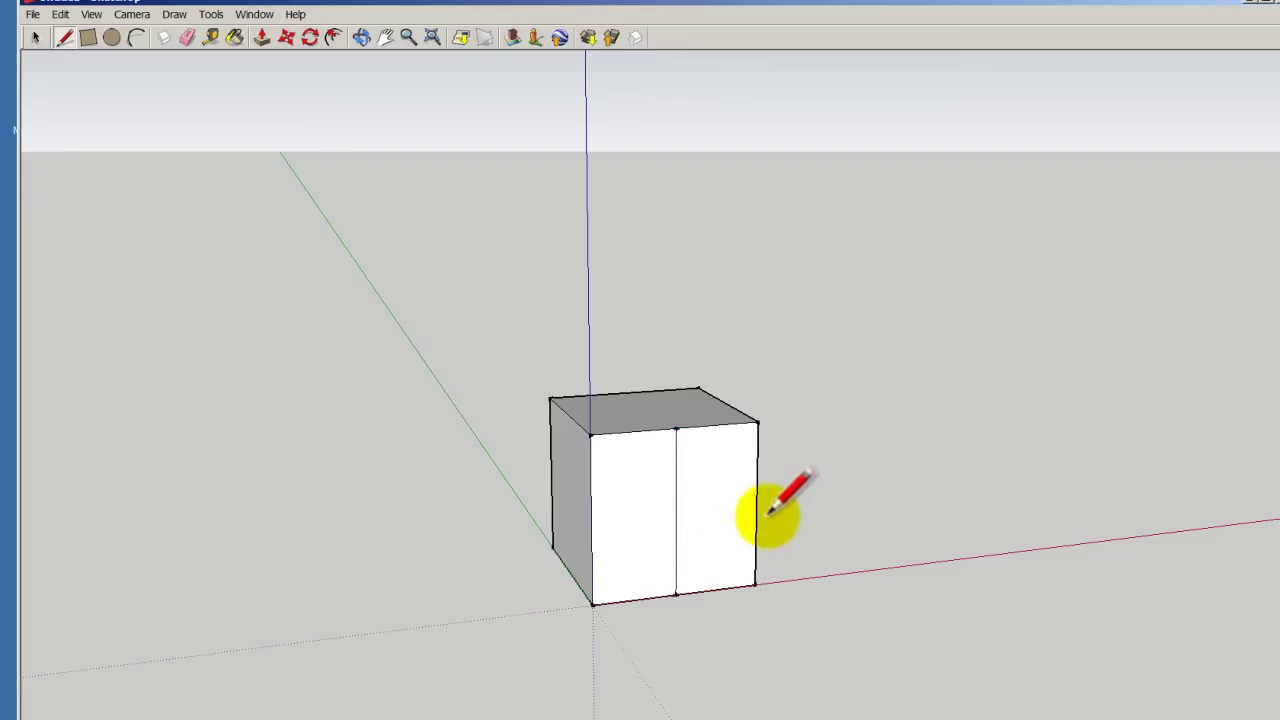
left_click(756, 505)
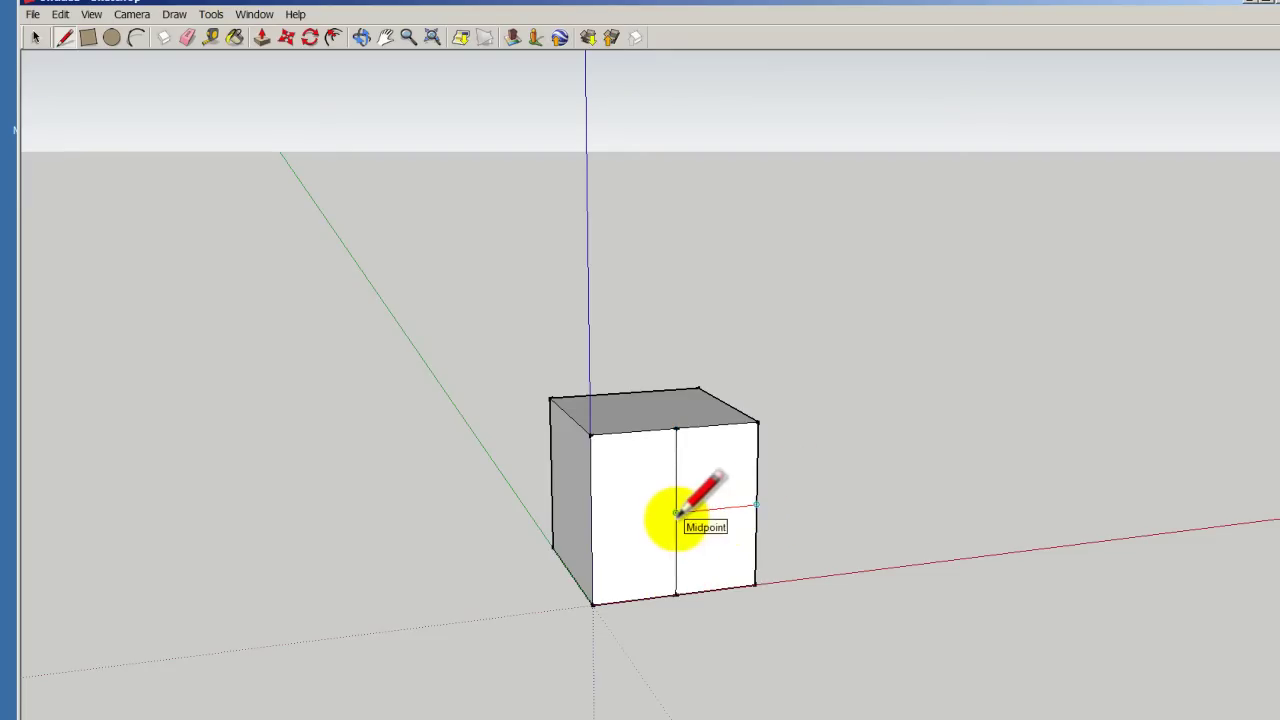
left_click(677, 512)
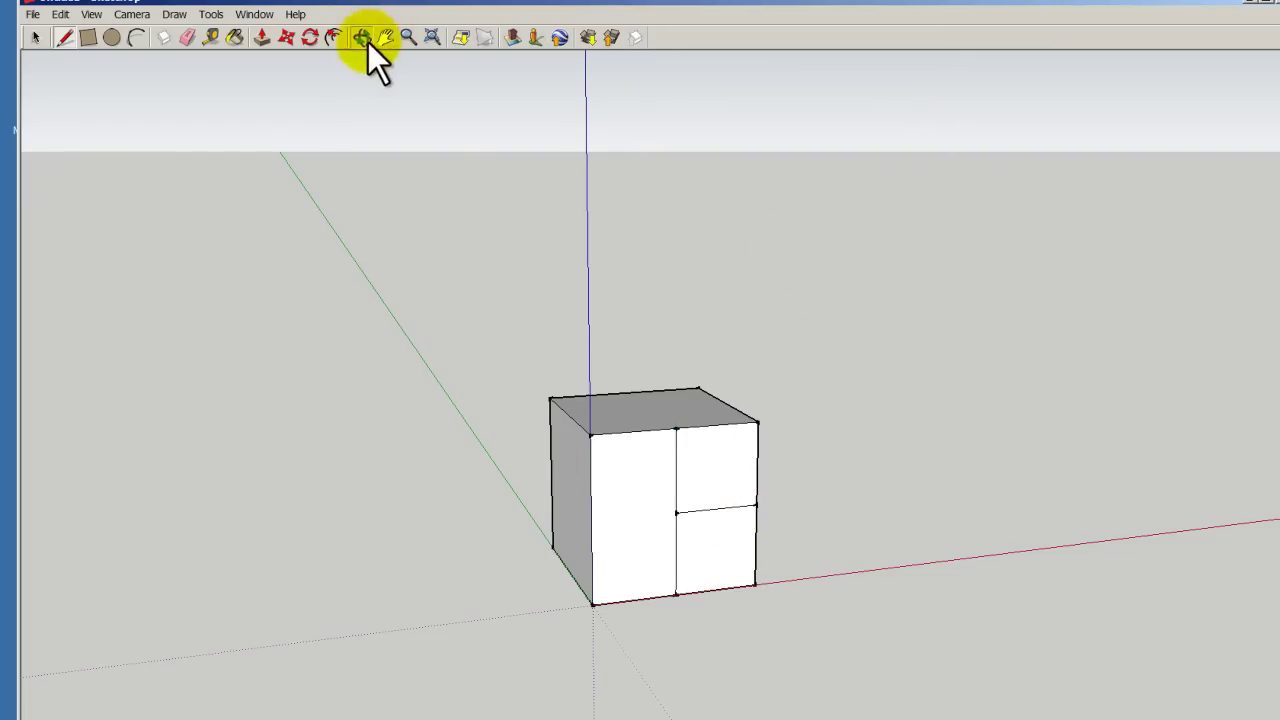
Draw matching dividing lines across the cube's top face and down its right face at mid-height
left_click(365, 40)
left_click_drag(802, 394, 343, 486)
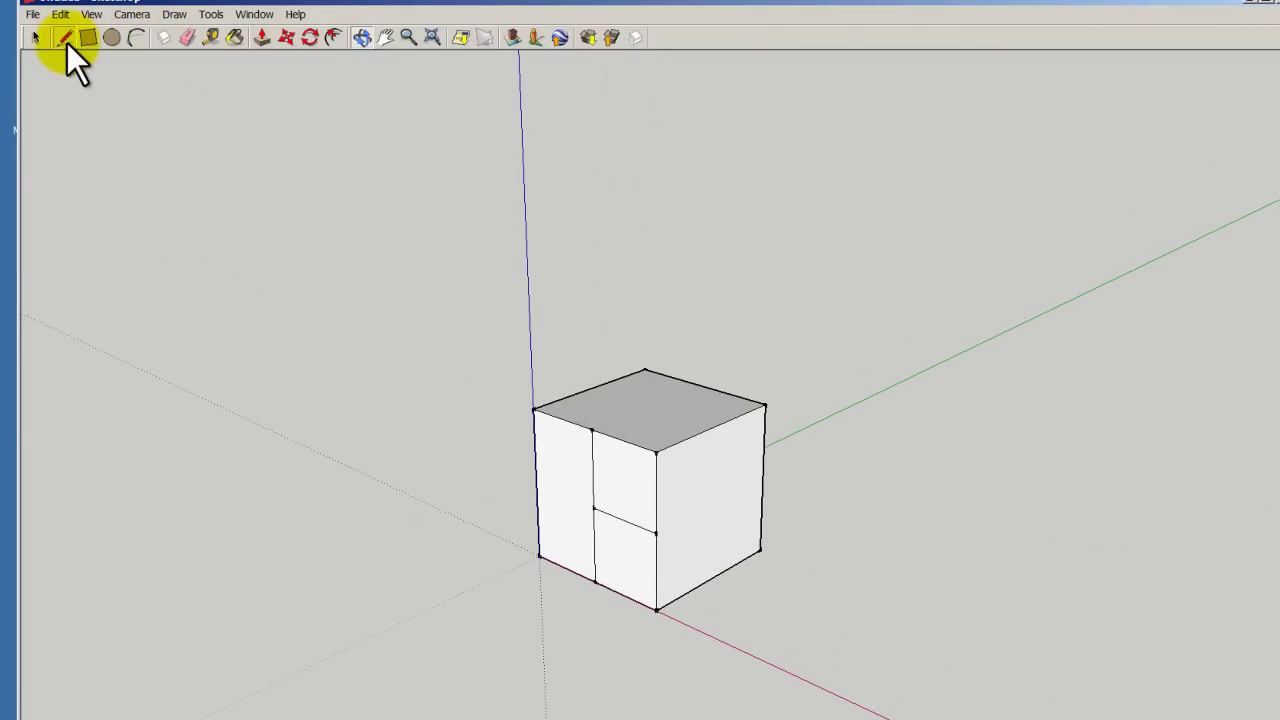
left_click(64, 38)
left_click(592, 430)
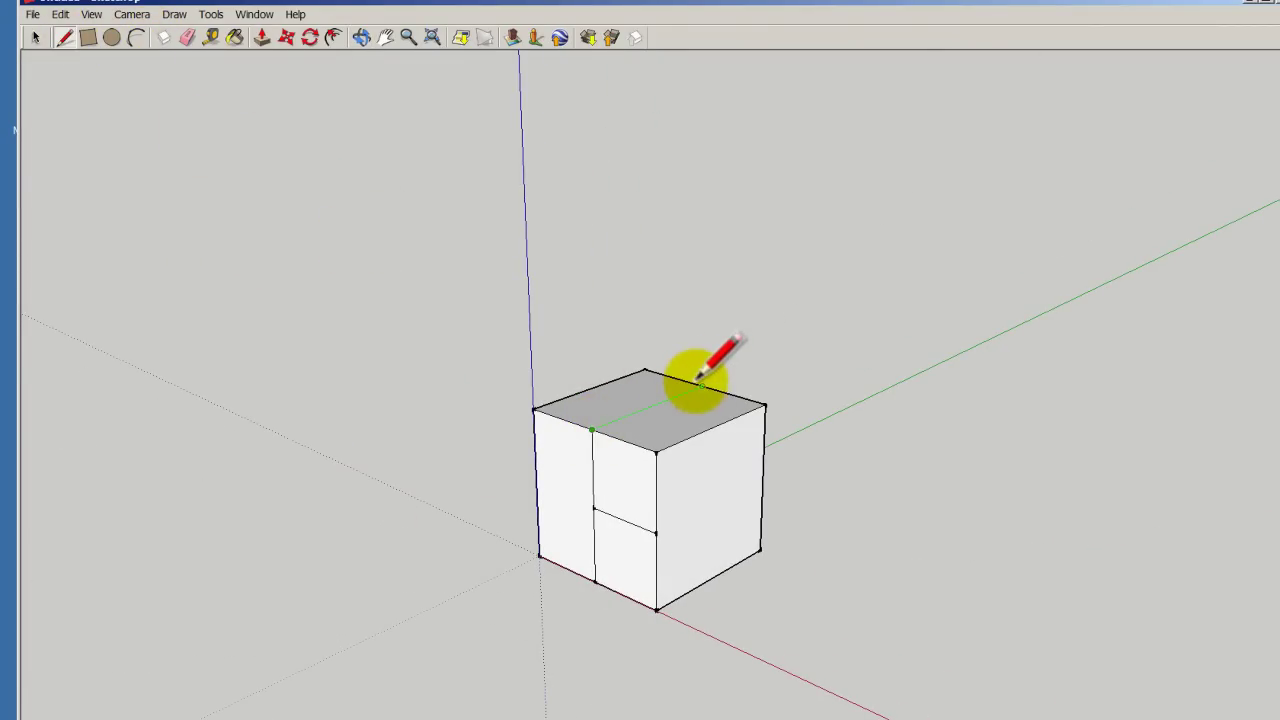
left_click(700, 386)
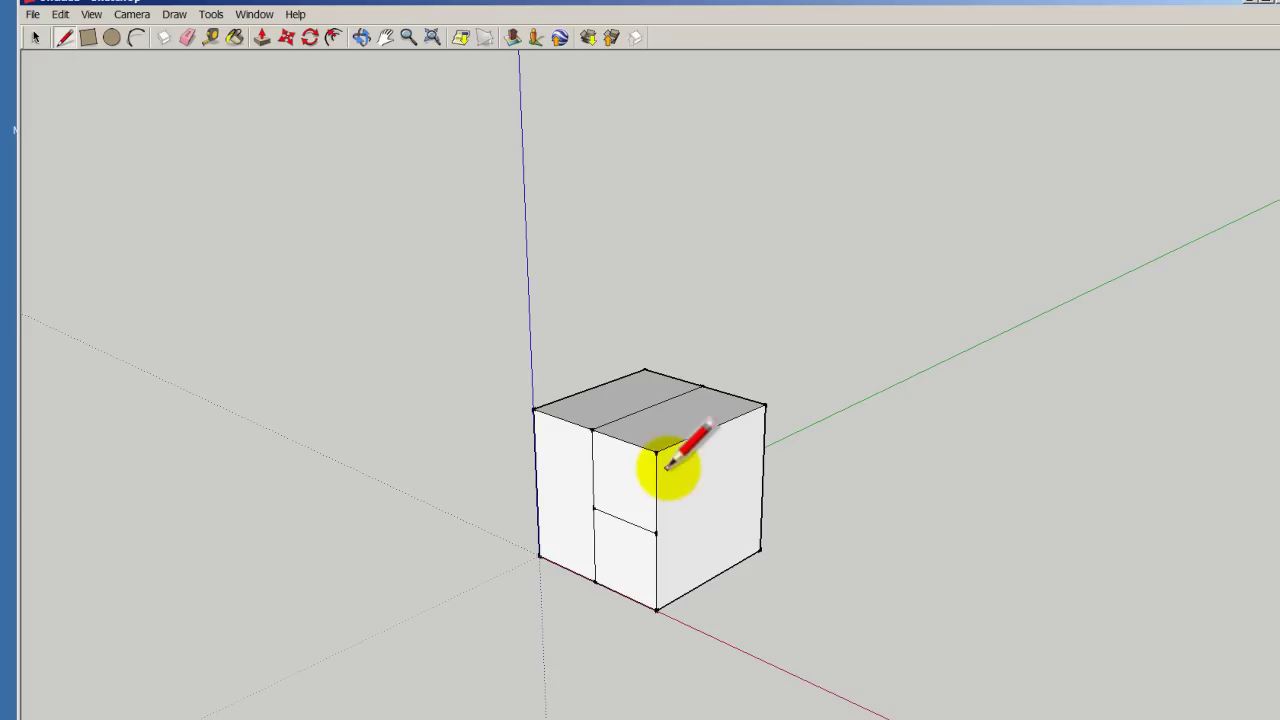
left_click(713, 427)
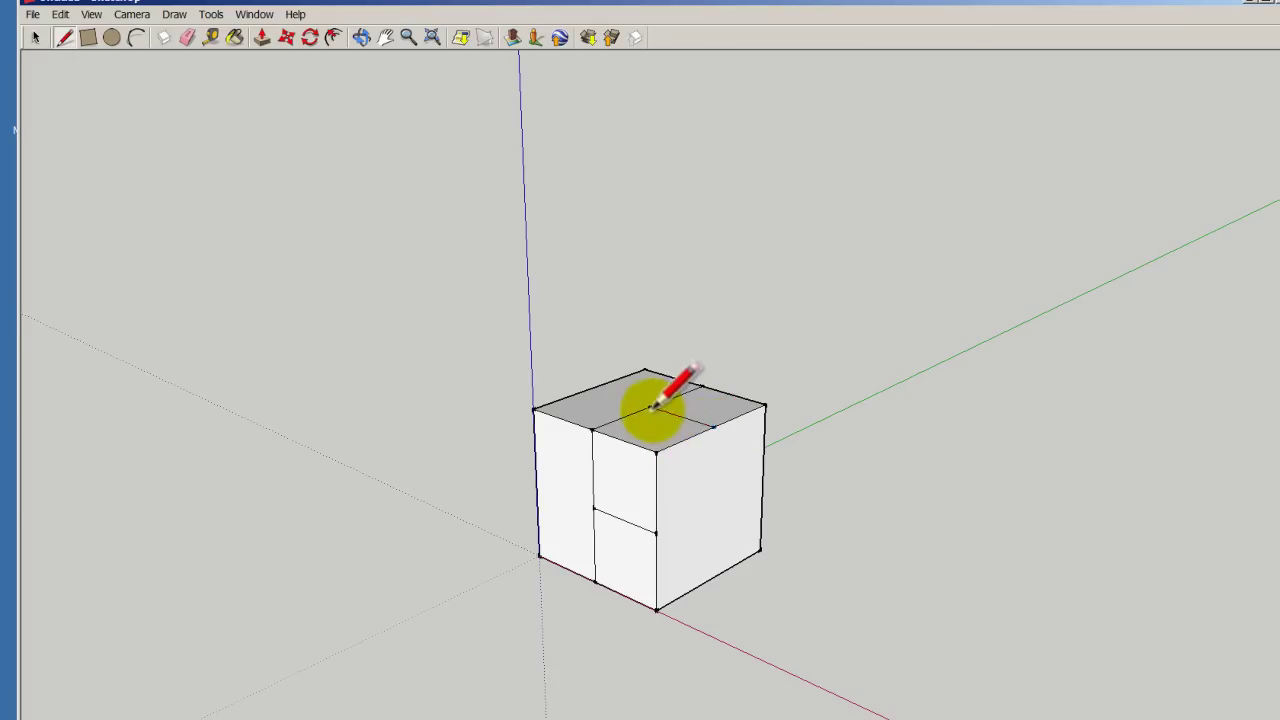
left_click(651, 406)
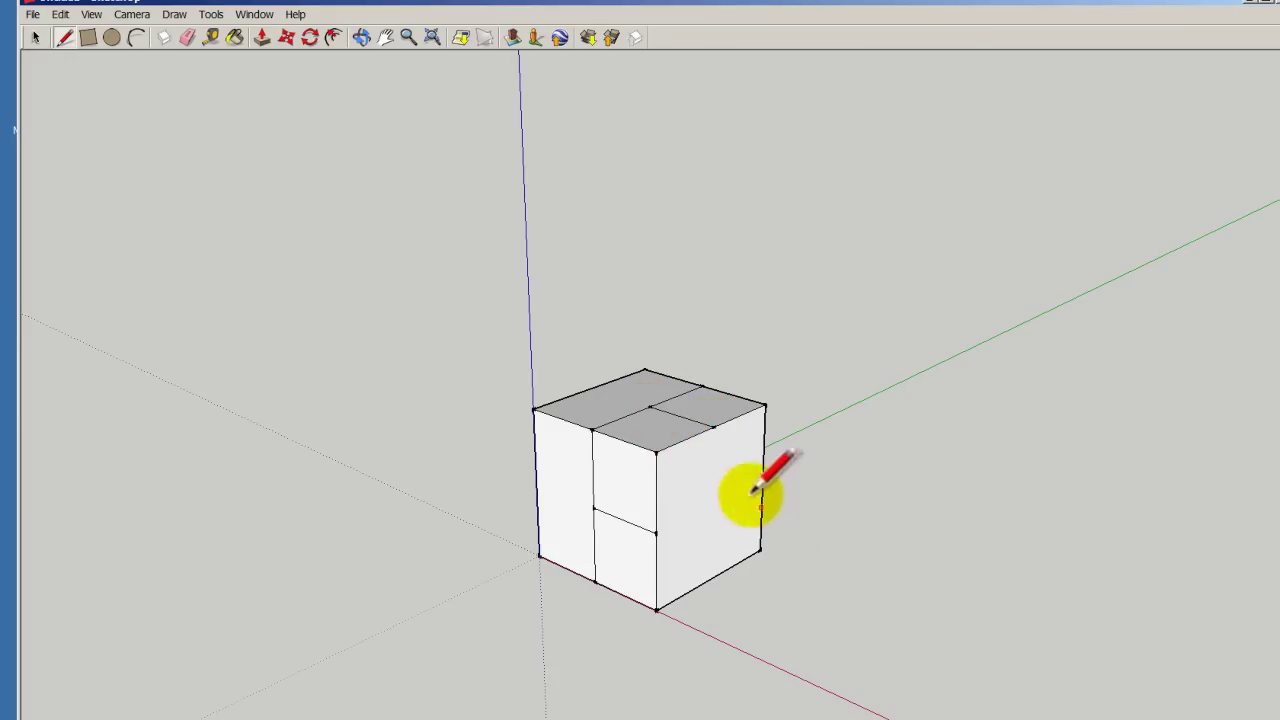
left_click(713, 427)
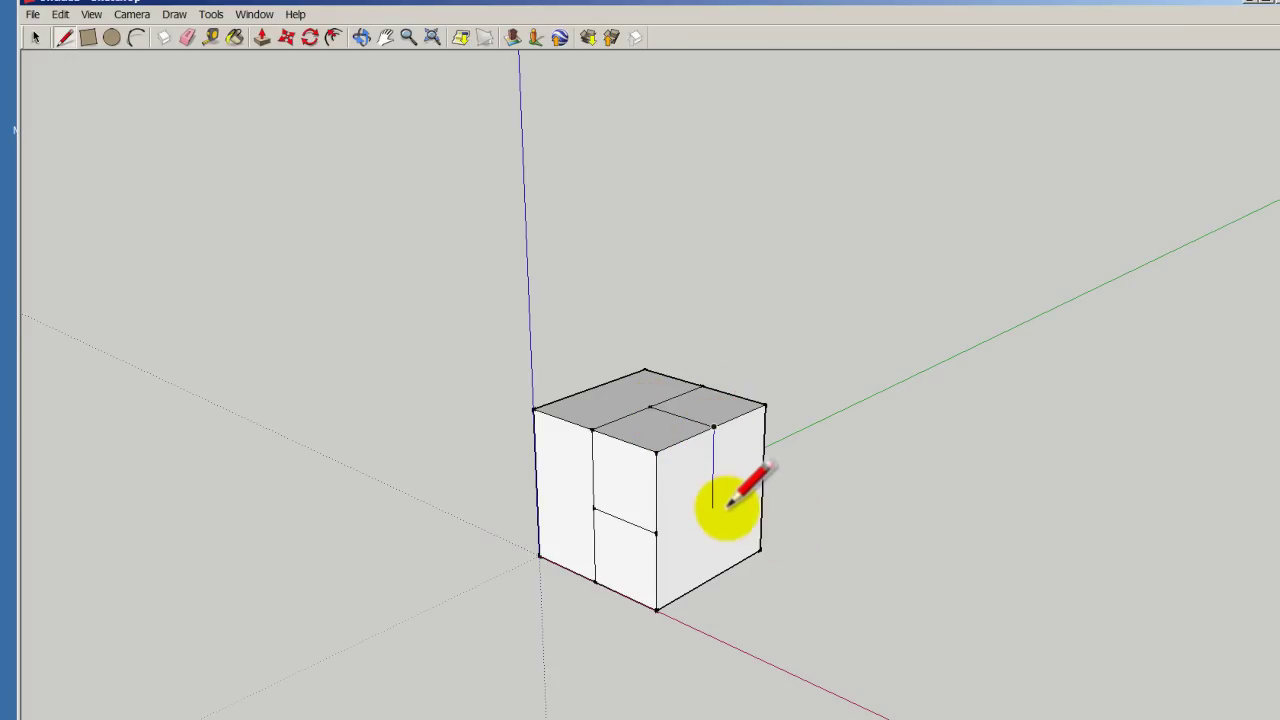
left_click(711, 578)
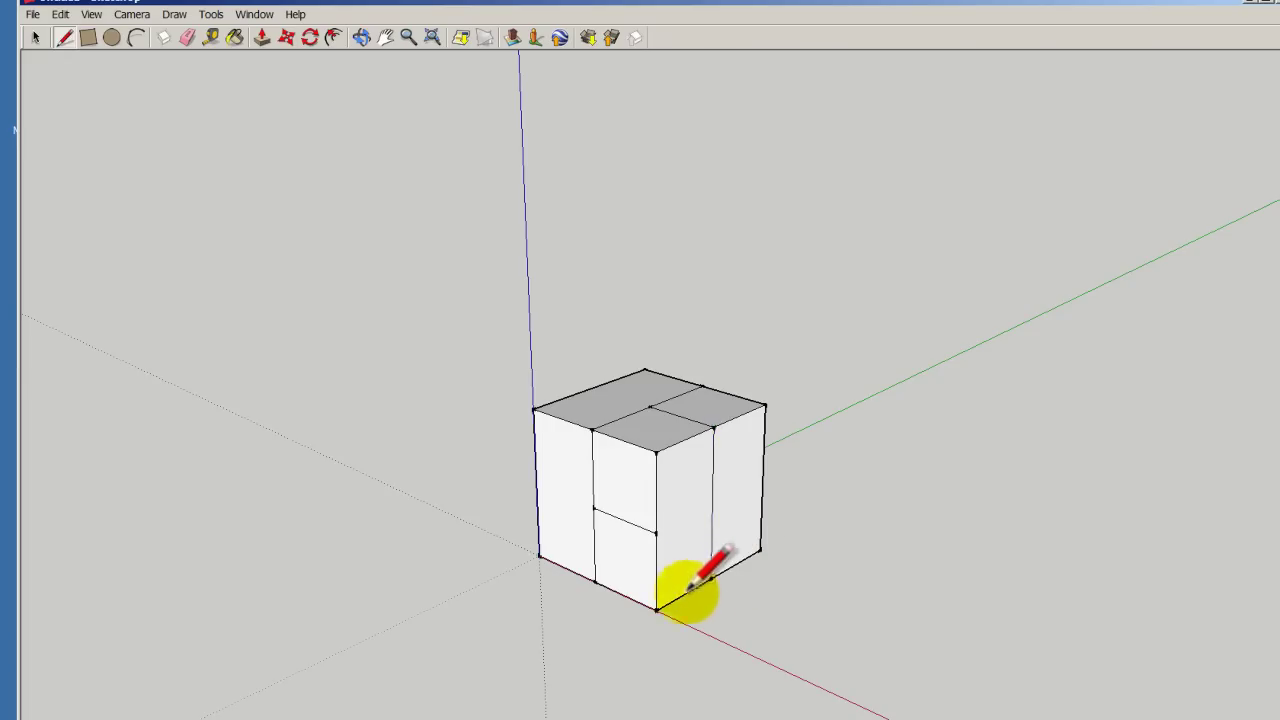
left_click(656, 532)
left_click(712, 505)
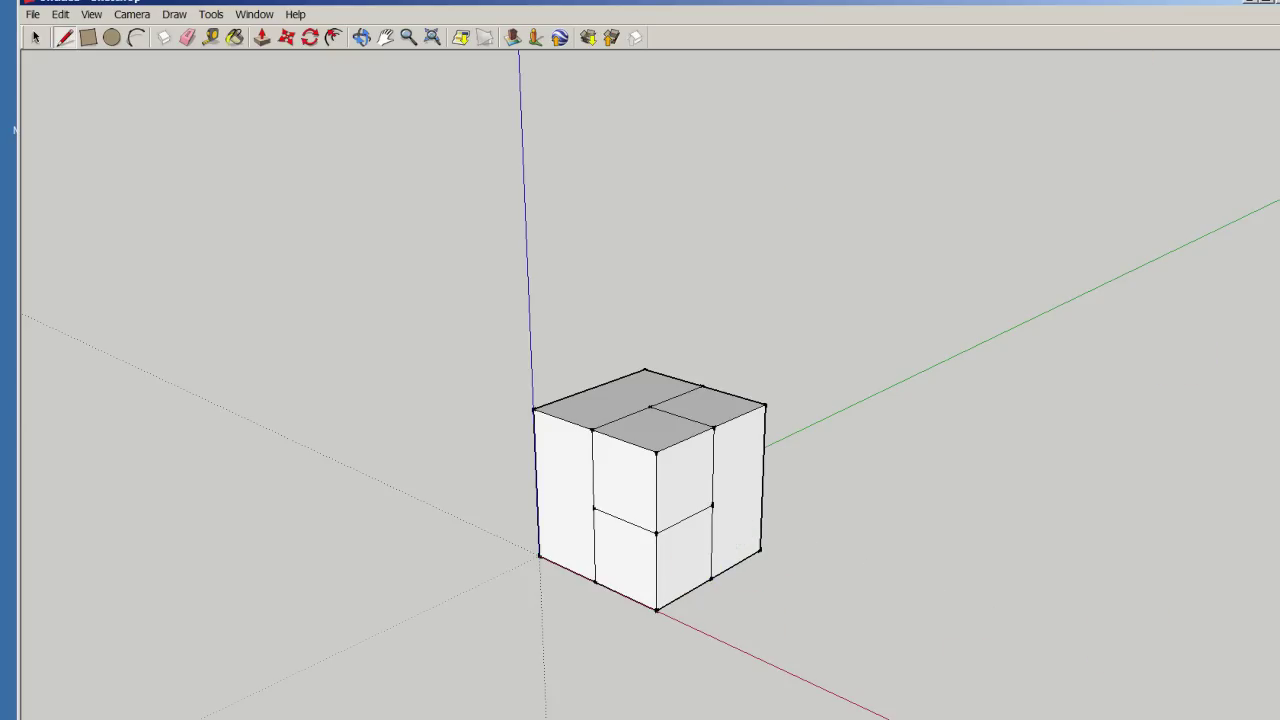
Push the upper front-right quarter into the cube to carve the stepped notch
left_click(261, 36)
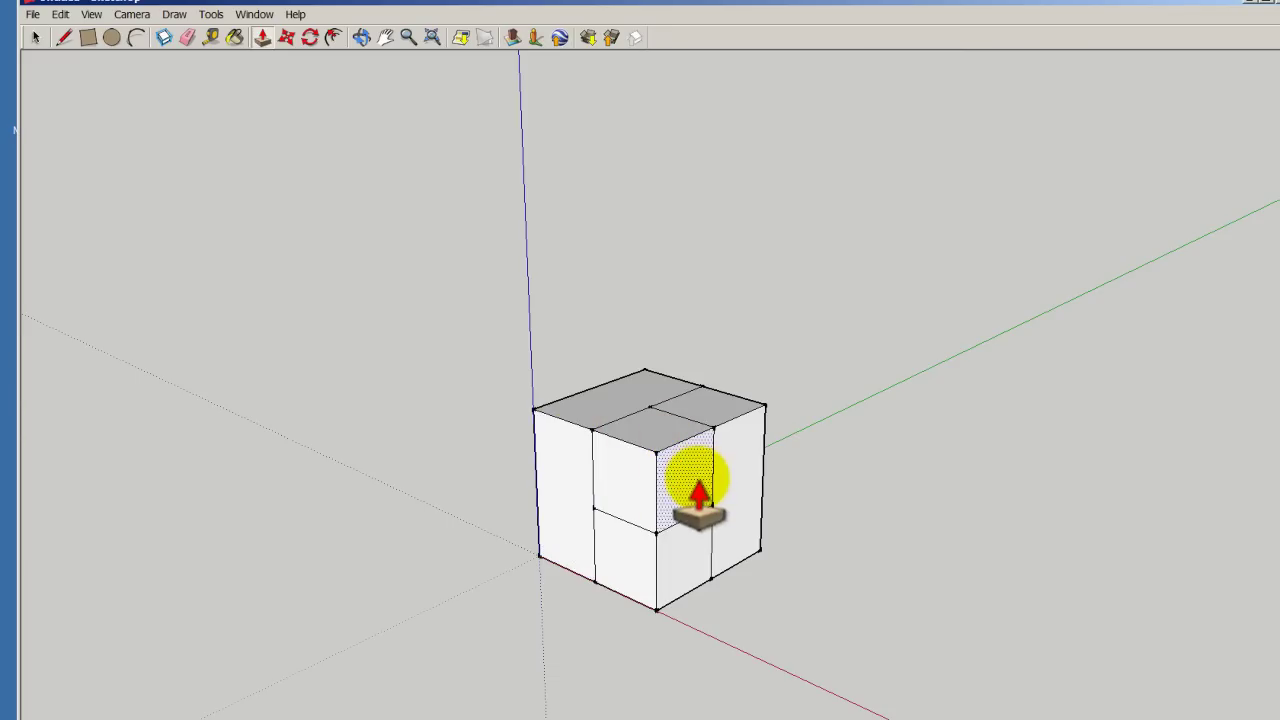
left_click_drag(697, 486, 634, 473)
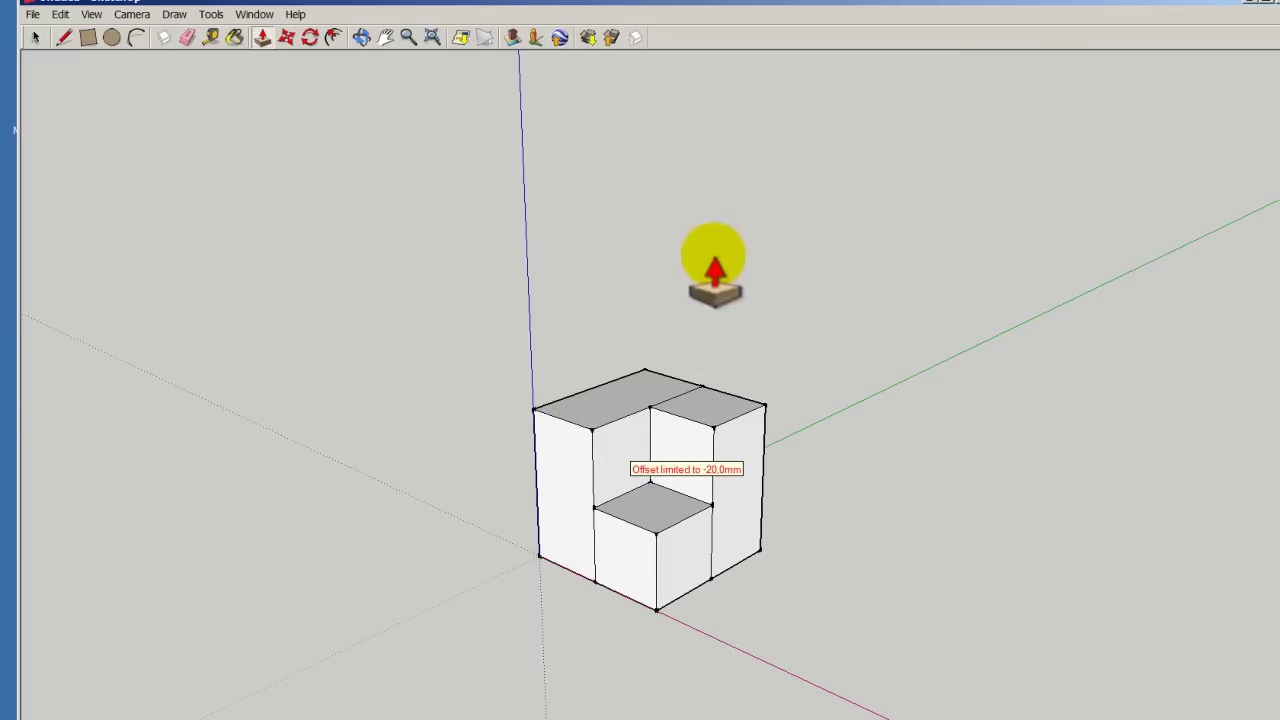
left_click(361, 36)
mouse_move(920, 514)
left_mouse_down()
mouse_move(471, 520)
mouse_move(800, 400)
mouse_move(420, 450)
mouse_move(857, 534)
mouse_move(314, 449)
left_mouse_up()
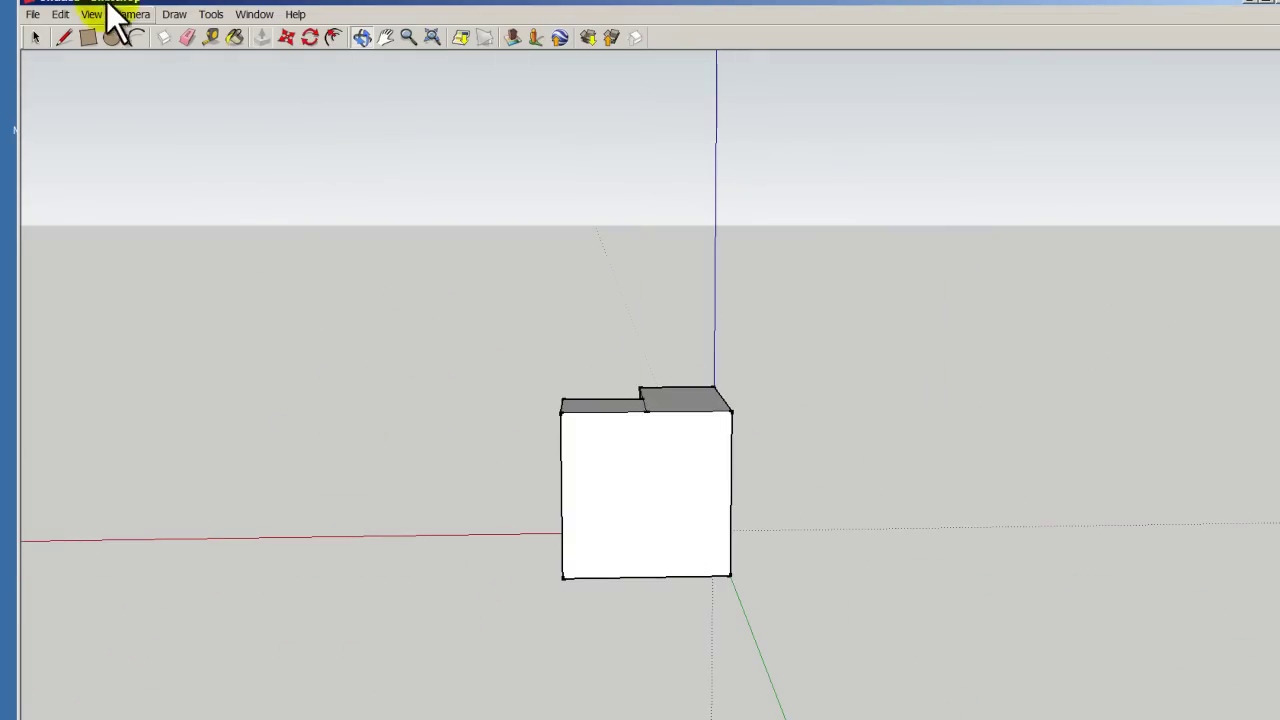
Draw a diagonal line from the left edge's midpoint to the top-right corner
left_click(58, 40)
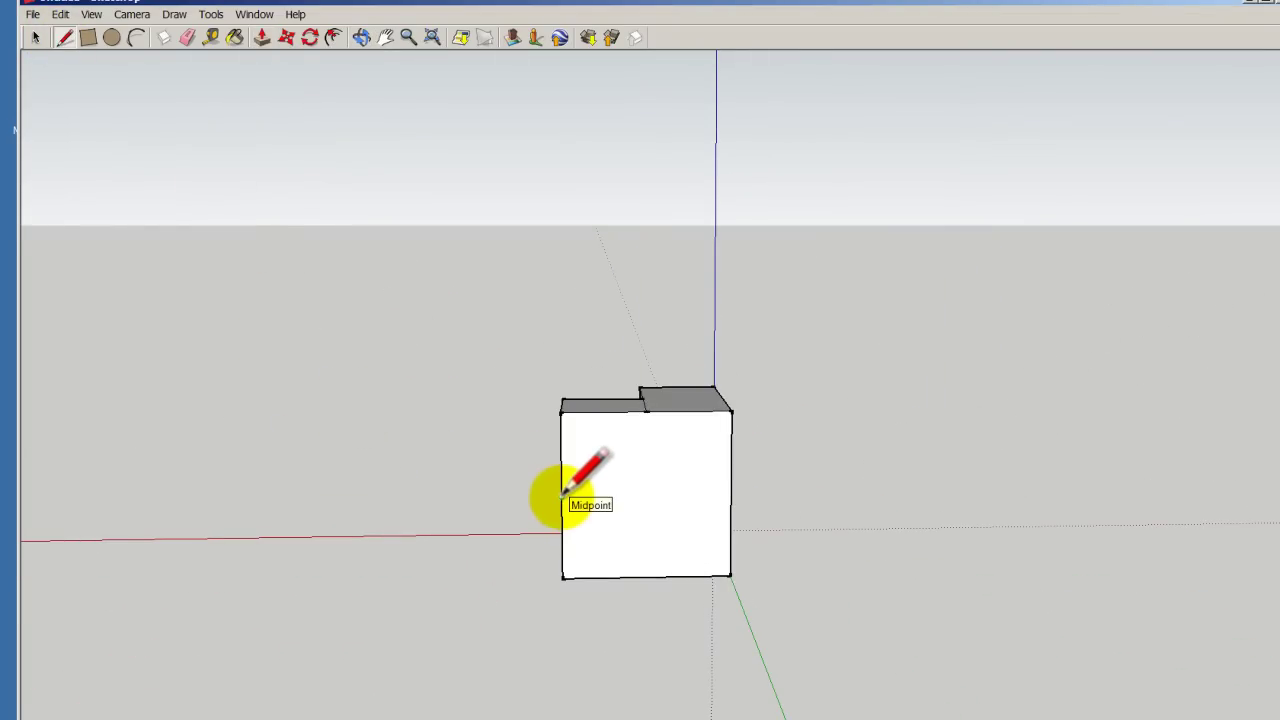
left_click(562, 494)
left_click(731, 409)
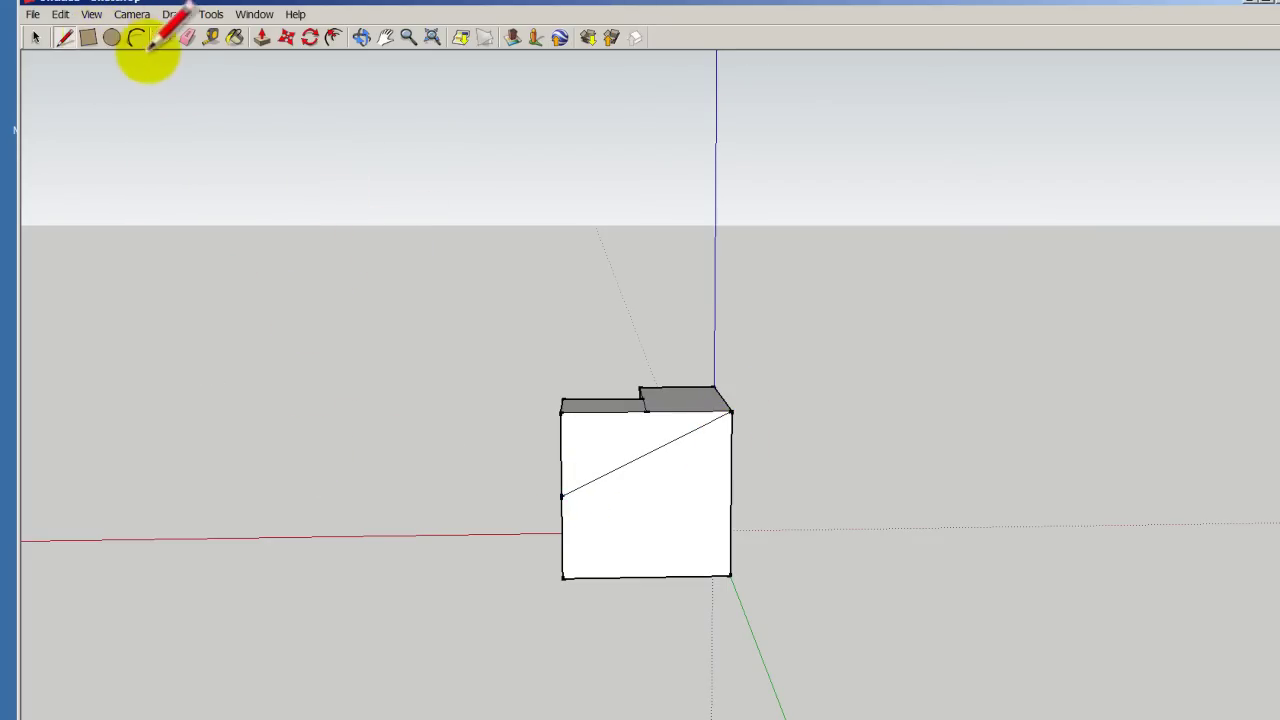
Draw a diagonal across the notch's back wall and push the triangular wedge away to form the slope
left_click(361, 37)
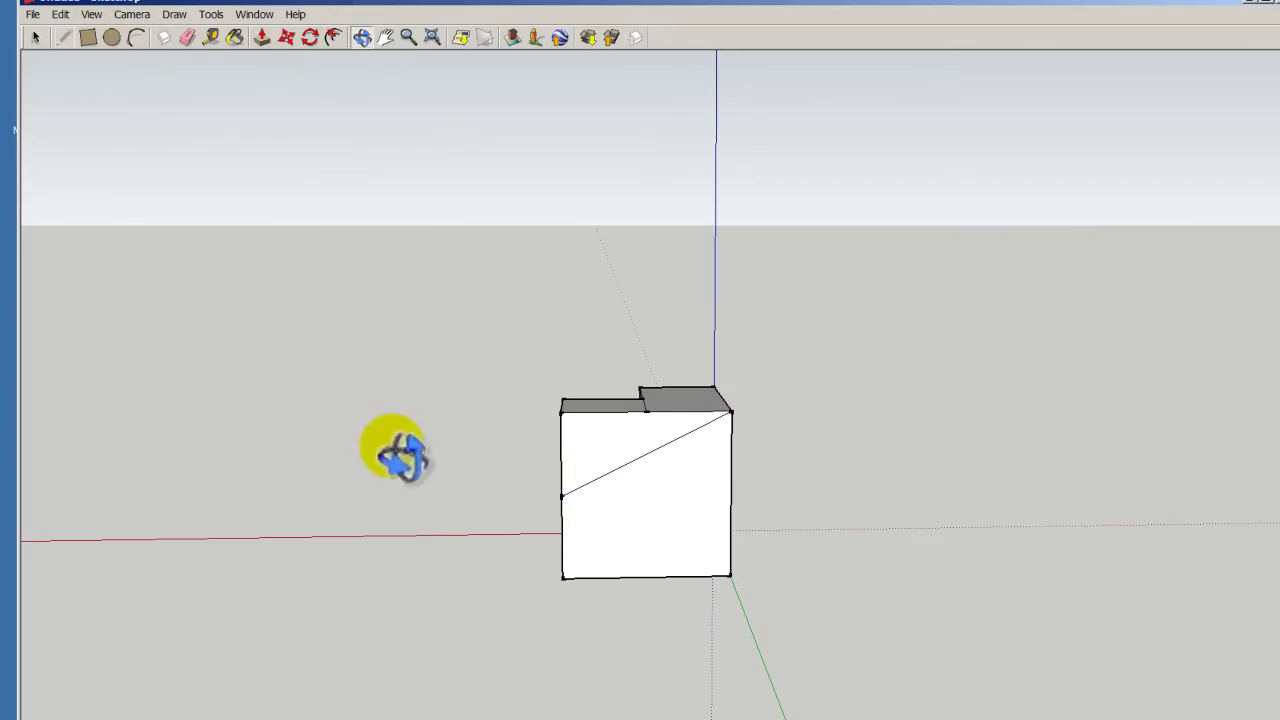
left_click_drag(400, 451, 1105, 583)
mouse_move(535, 507)
left_mouse_down()
mouse_move(1037, 571)
mouse_move(351, 569)
mouse_move(151, 466)
mouse_move(900, 628)
mouse_move(700, 680)
mouse_move(349, 617)
mouse_move(946, 654)
left_mouse_up()
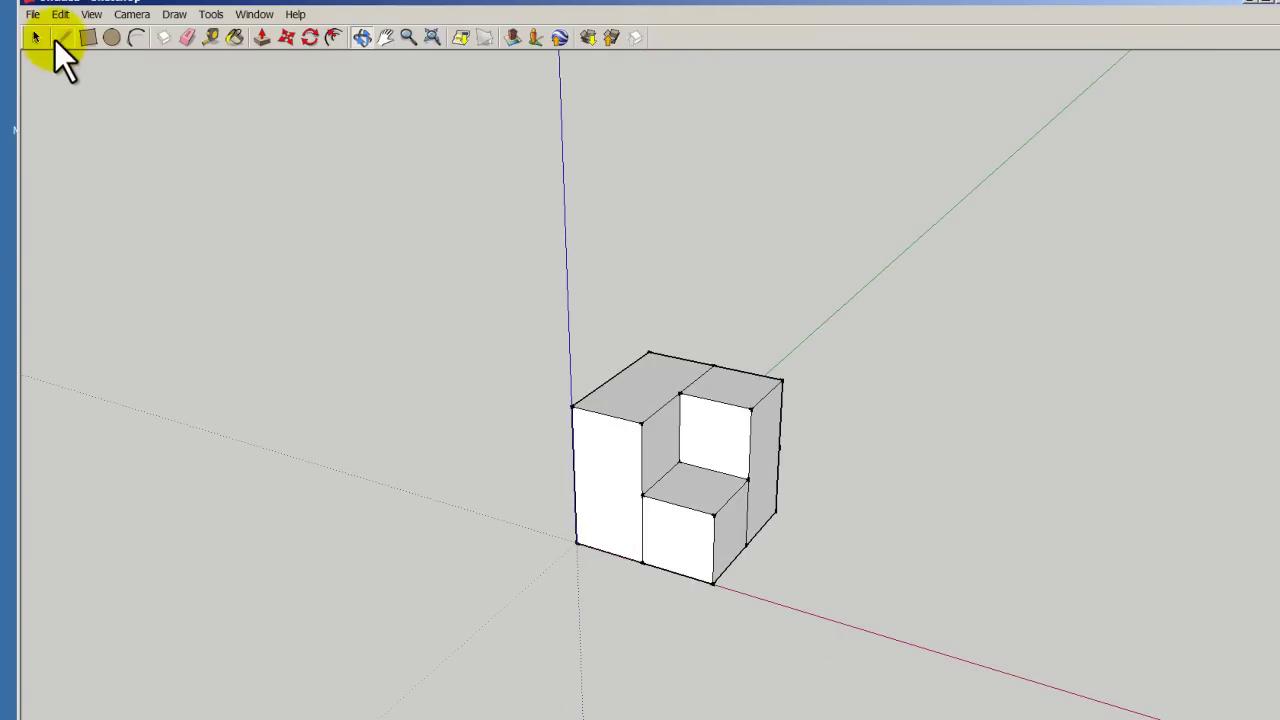
left_click(56, 39)
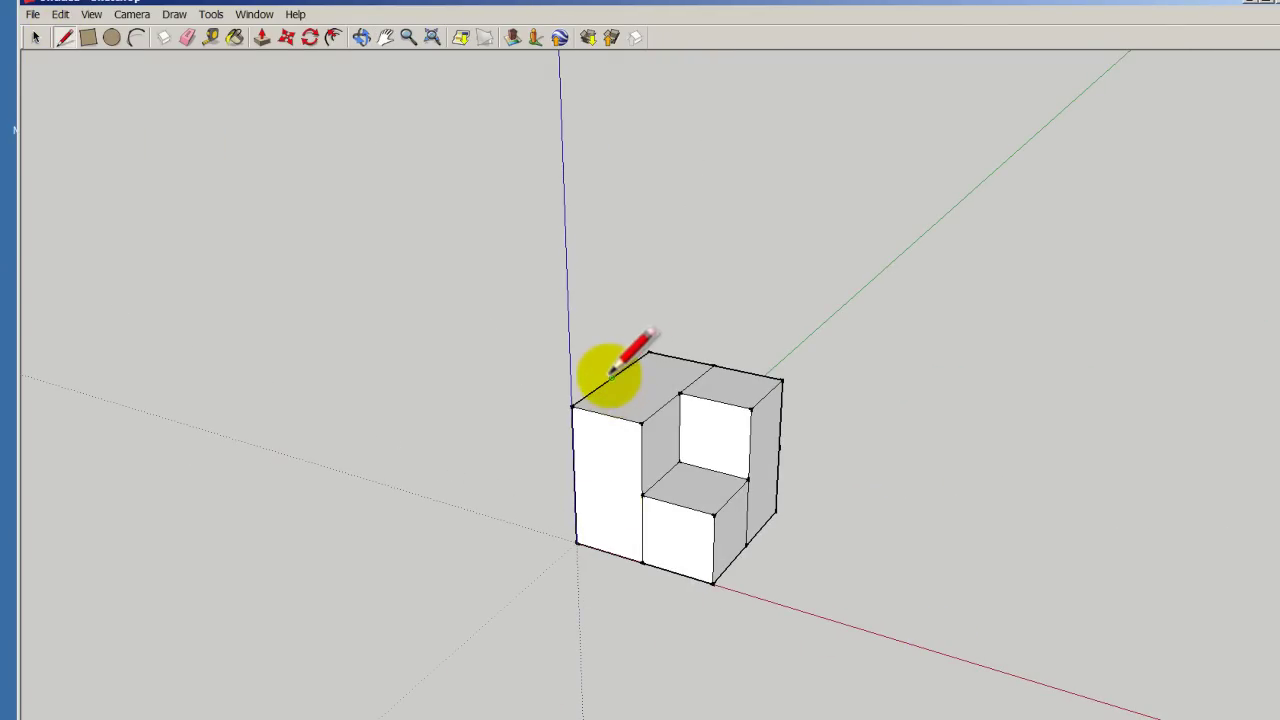
left_click(680, 424)
left_click(748, 480)
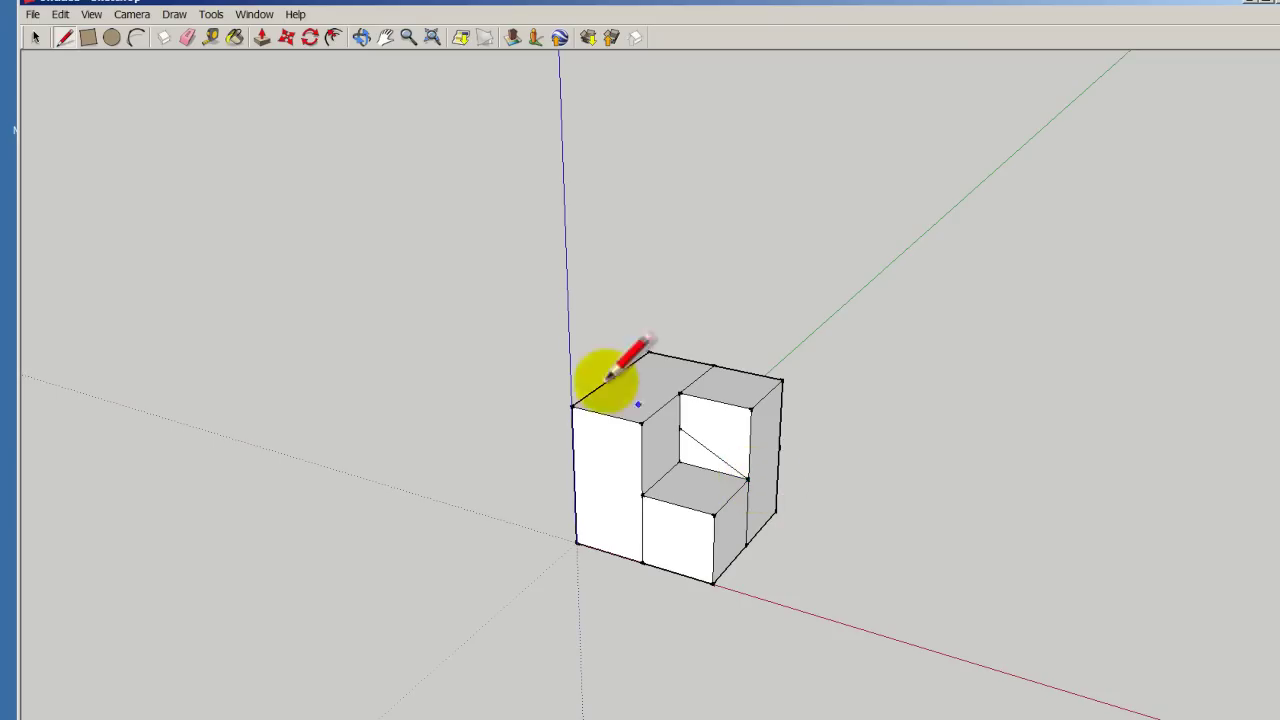
left_click(262, 38)
left_click(720, 430)
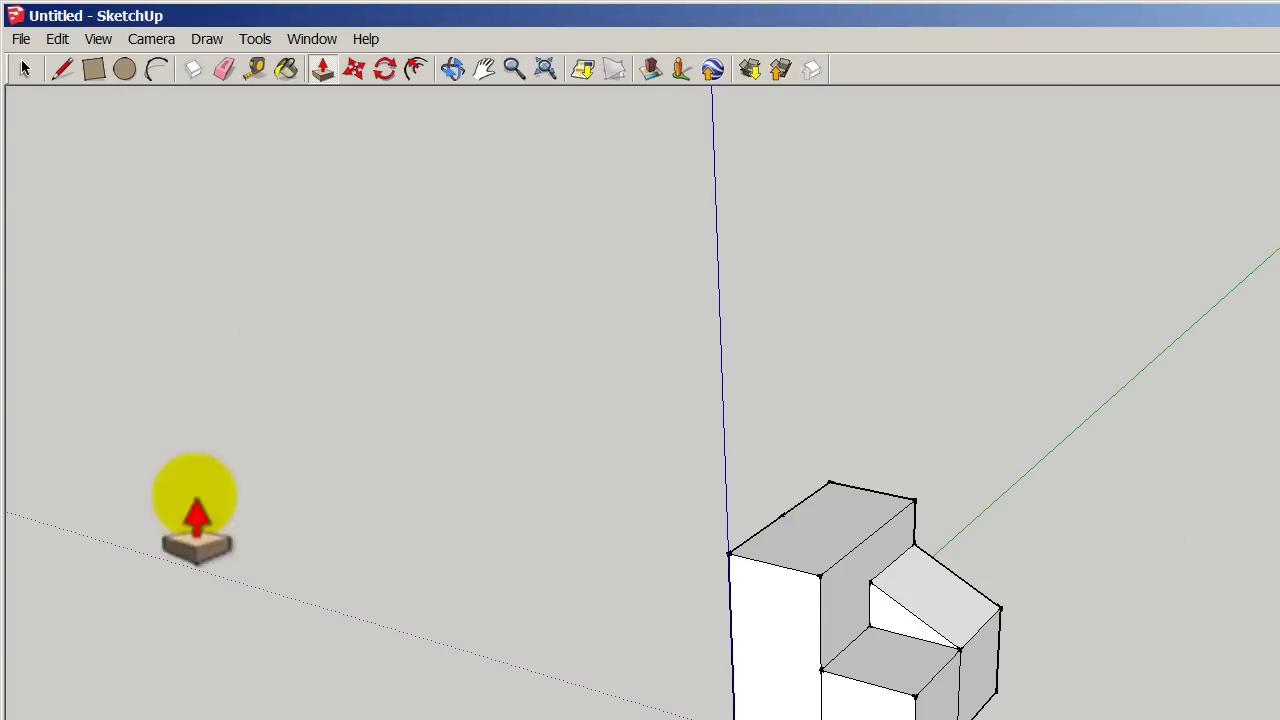
left_click(33, 78)
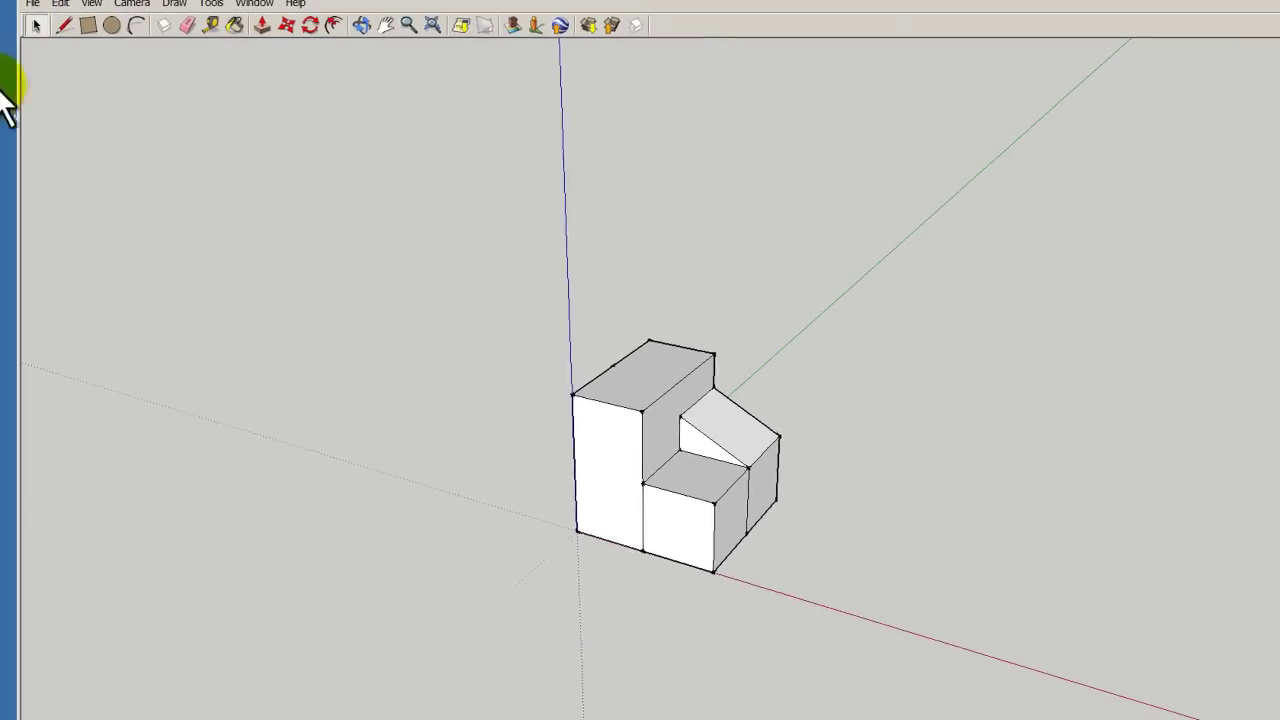
Draw a vertical edge down the top tier's front face and a line across its top face
left_click(64, 27)
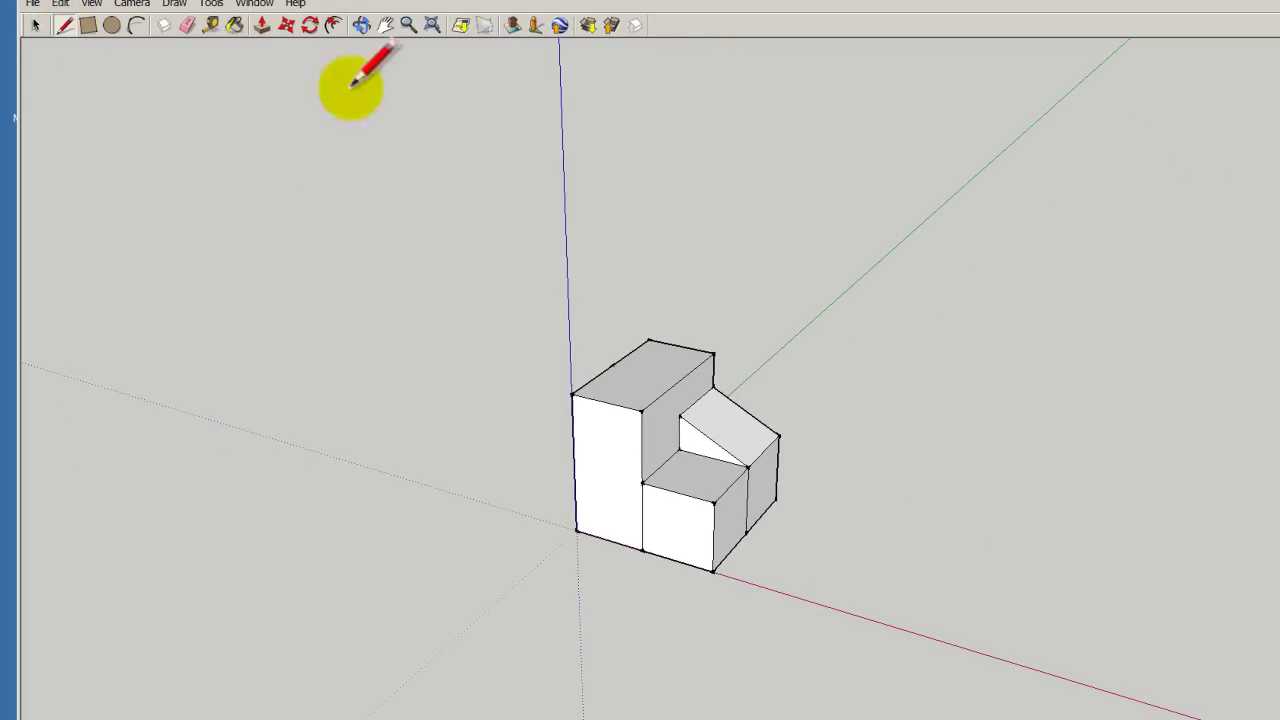
left_click(361, 25)
mouse_move(600, 606)
left_mouse_down()
mouse_move(837, 623)
mouse_move(338, 528)
mouse_move(763, 703)
left_mouse_up()
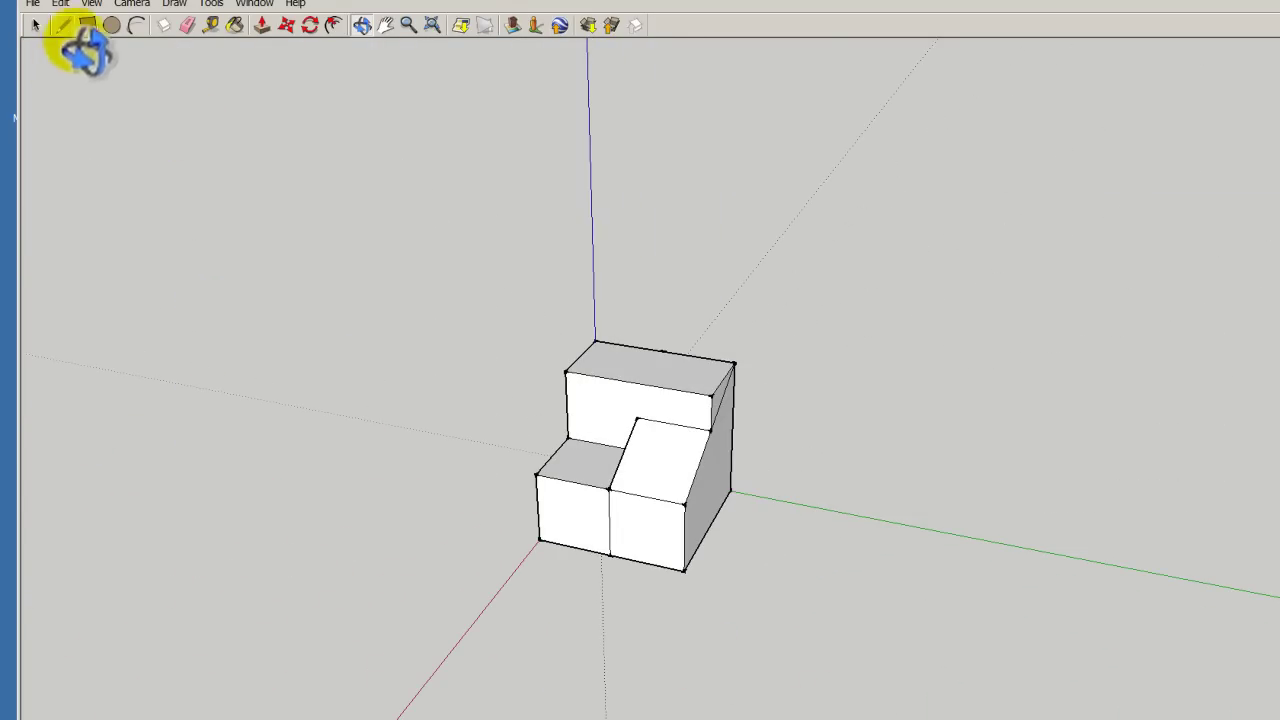
left_click(62, 25)
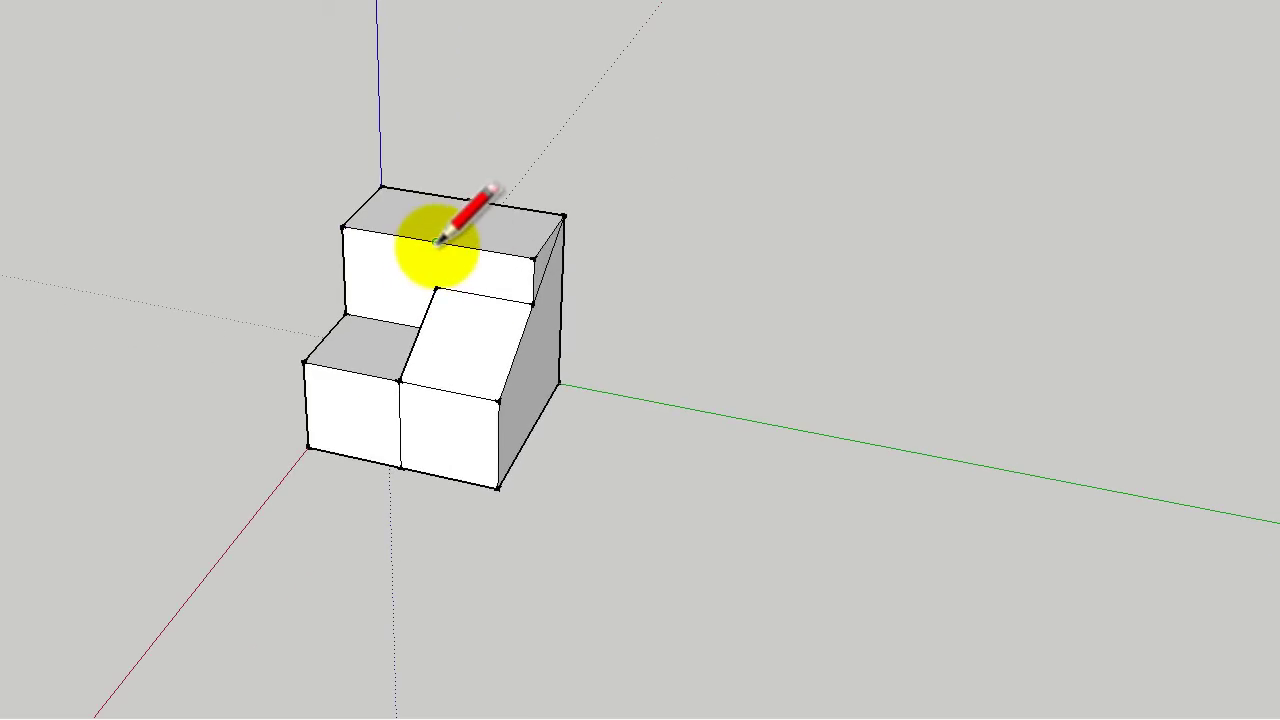
left_click(436, 242)
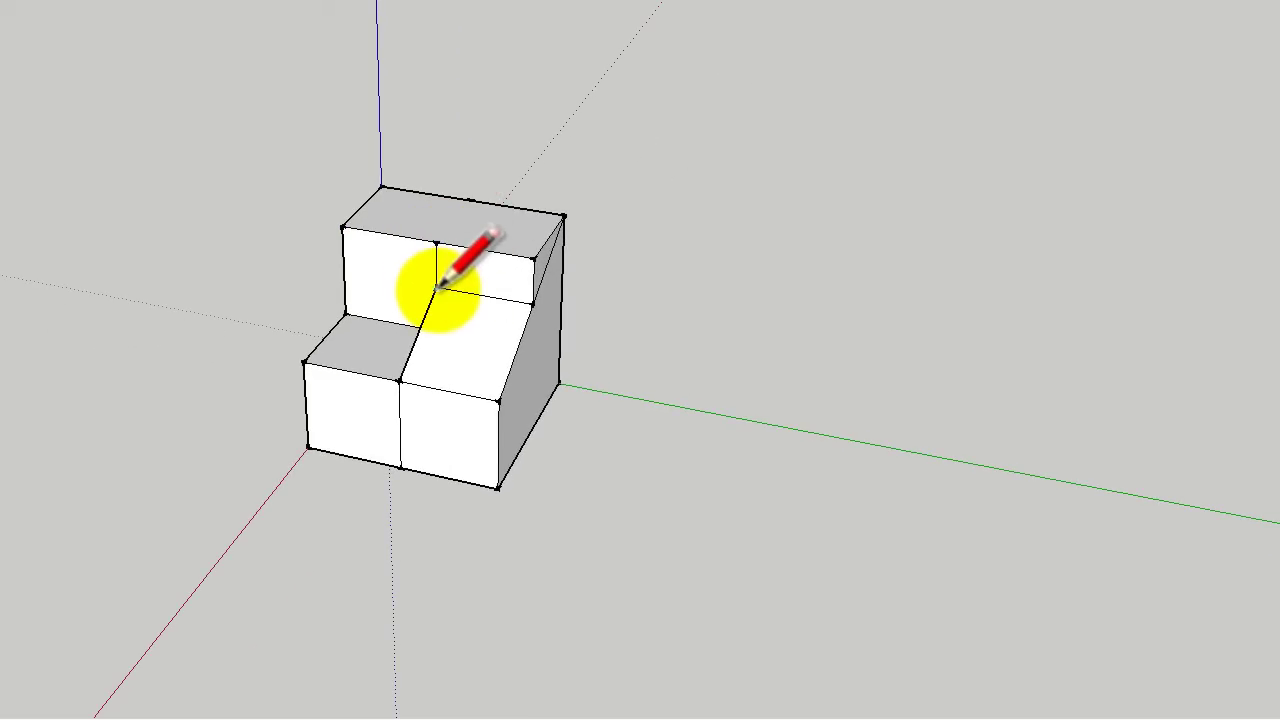
left_click(437, 288)
left_click(436, 242)
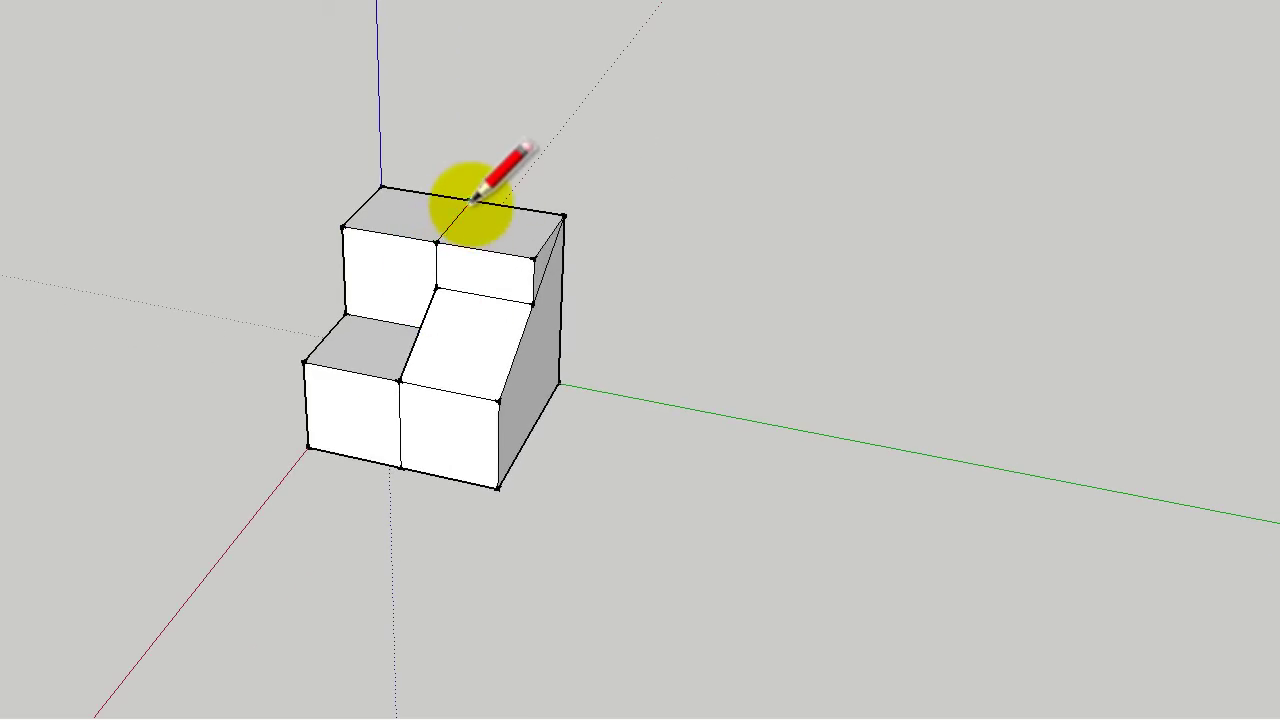
left_click(471, 200)
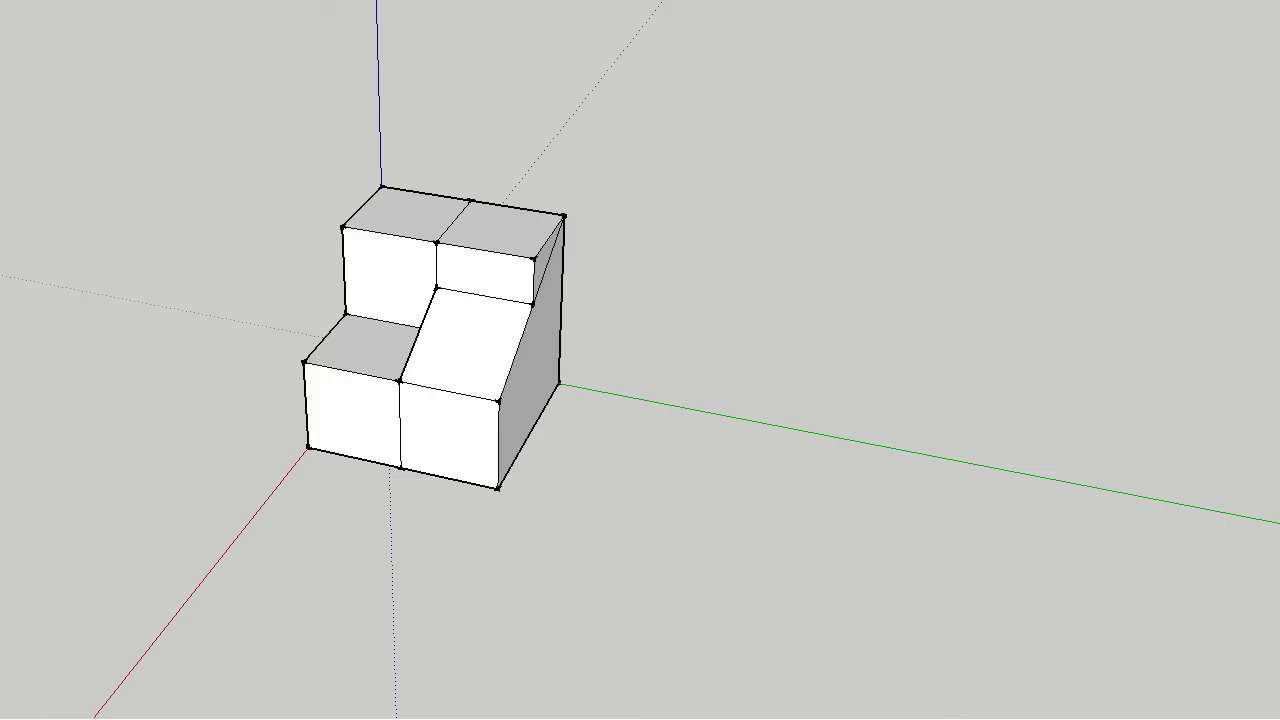
Push the top tier's upper-right front and top faces down until they meet the slope
key("p")
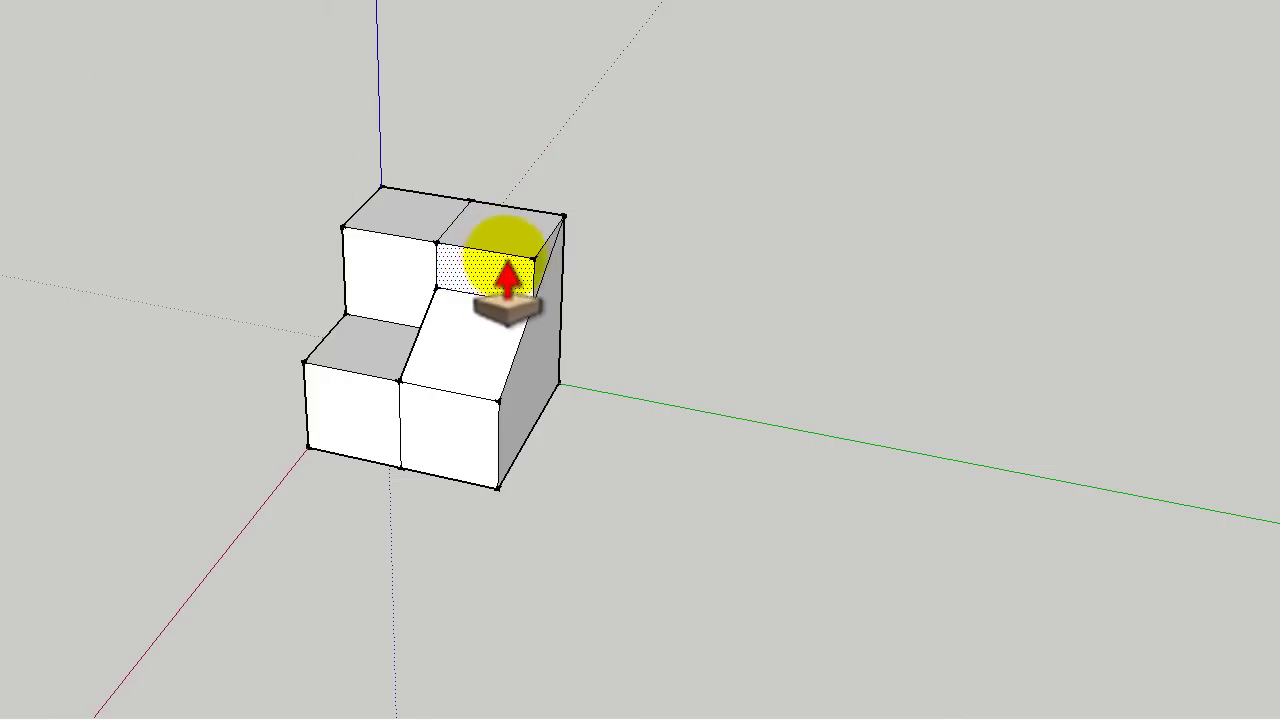
left_click_drag(540, 285, 686, 440)
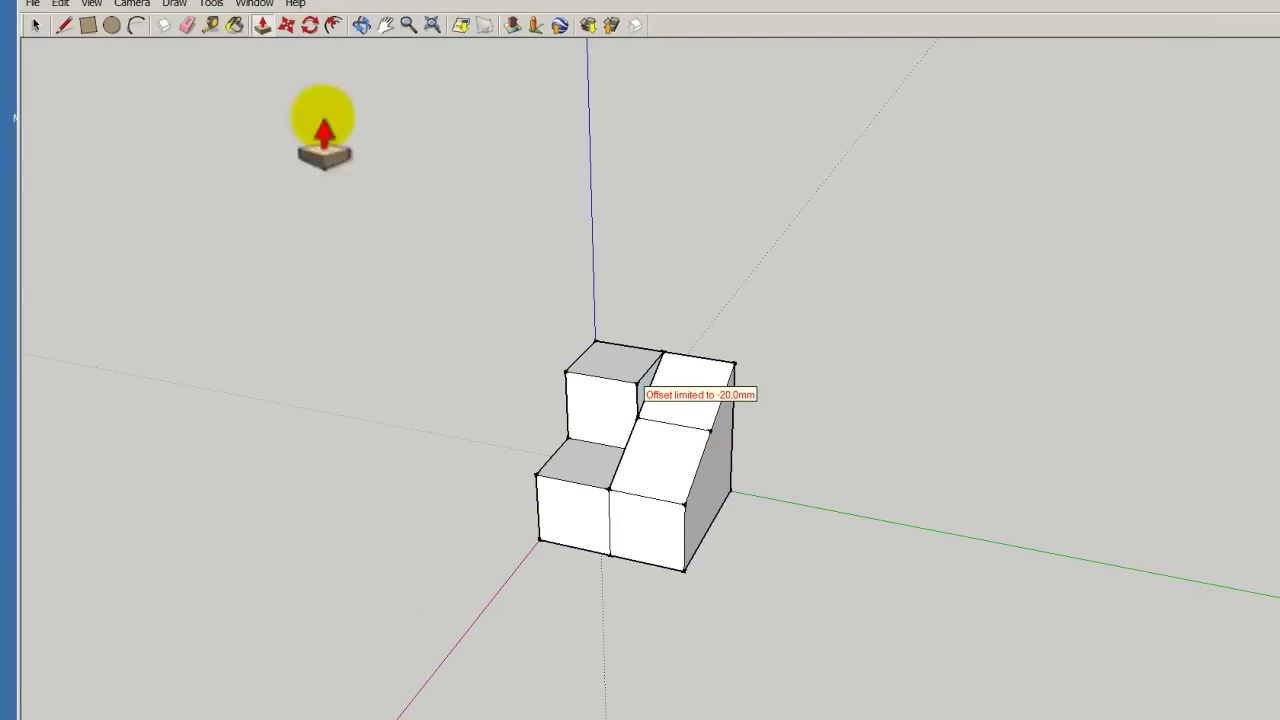
left_click(368, 24)
mouse_move(723, 406)
left_mouse_down()
mouse_move(300, 277)
mouse_move(527, 463)
mouse_move(800, 366)
left_mouse_up()
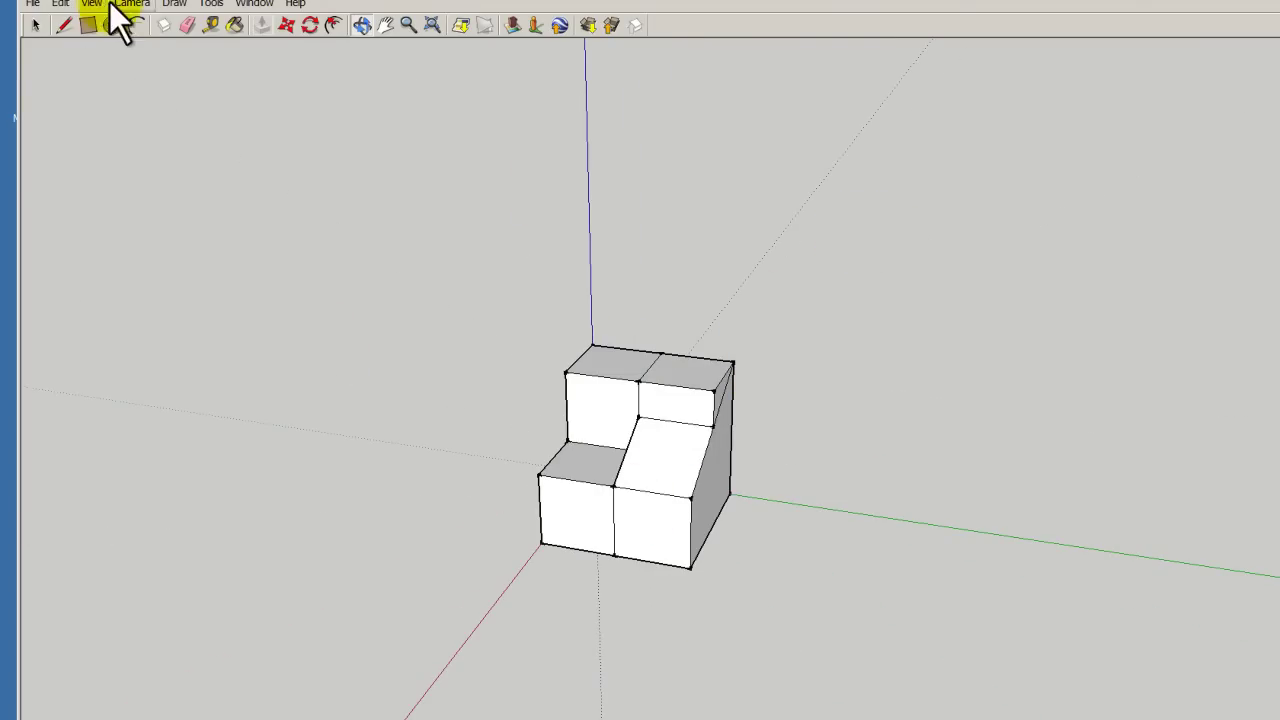
left_click(263, 24)
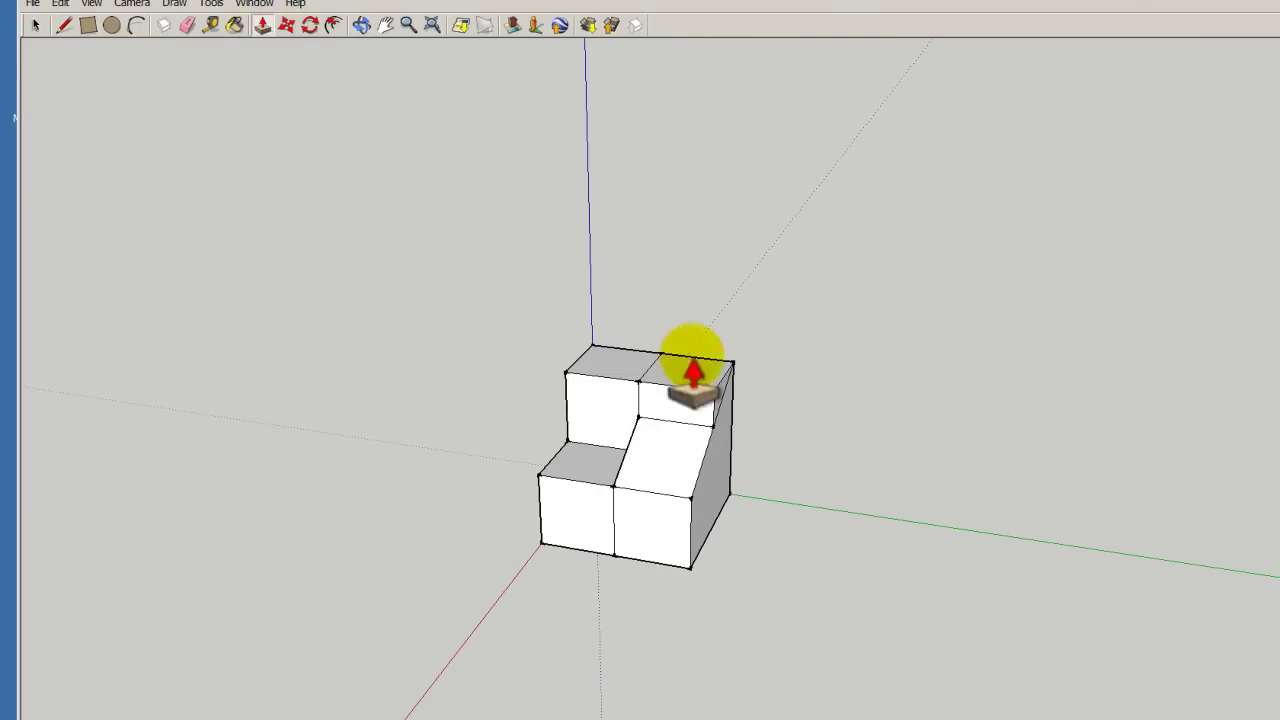
left_click_drag(718, 400, 648, 392)
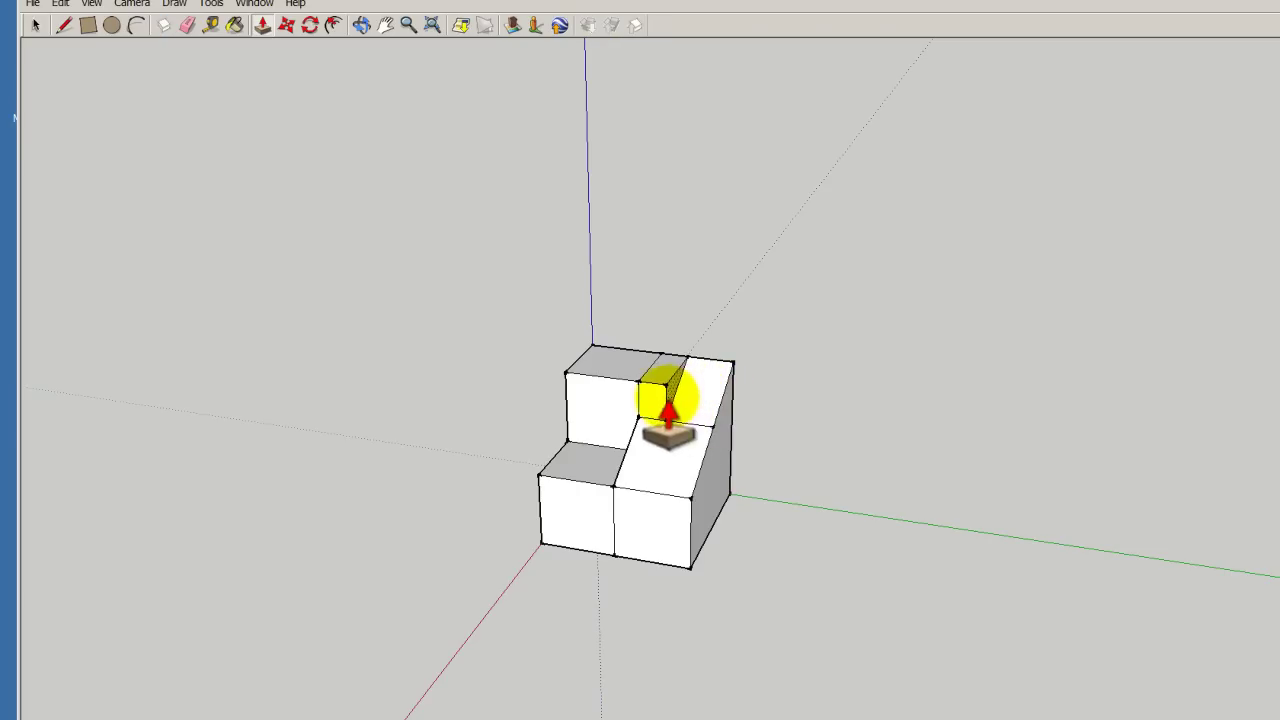
left_click(645, 408)
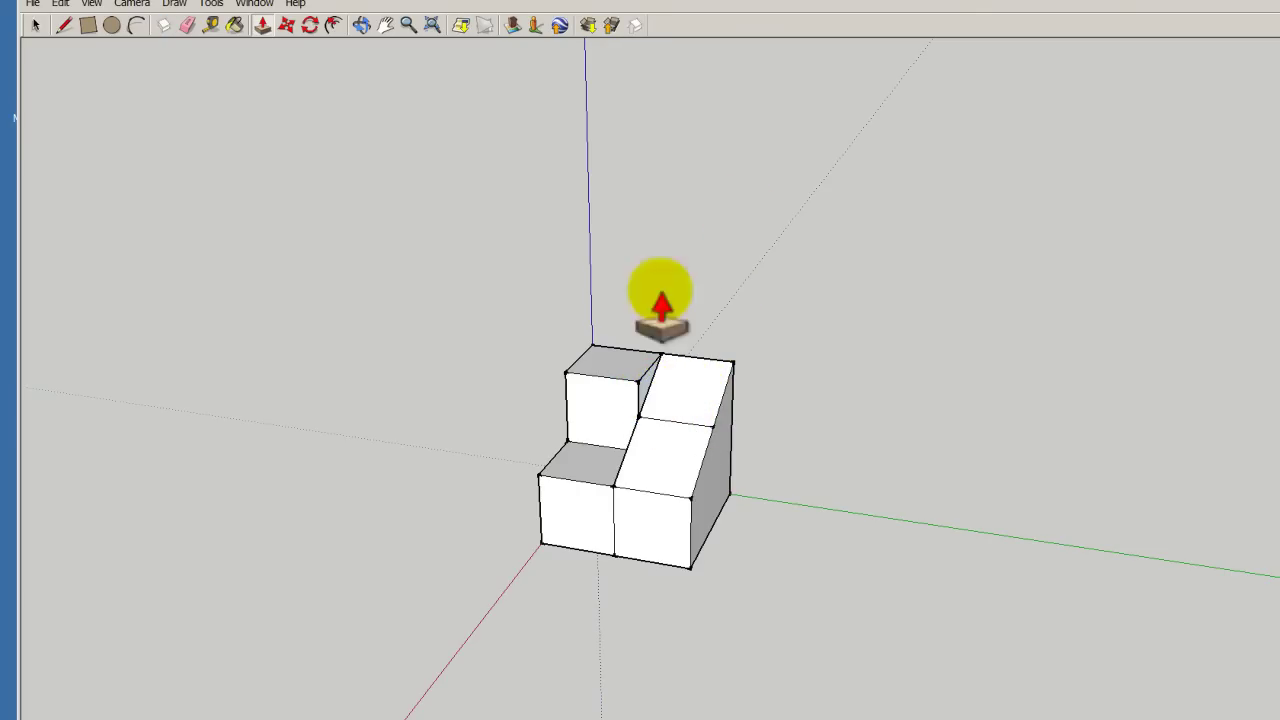
mouse_move(814, 530)
left_mouse_down()
mouse_move(668, 487)
mouse_move(692, 468)
left_mouse_up()
Draw a vertical edge from the top corner down to the slope to close the tall tier's side face
left_click(64, 25)
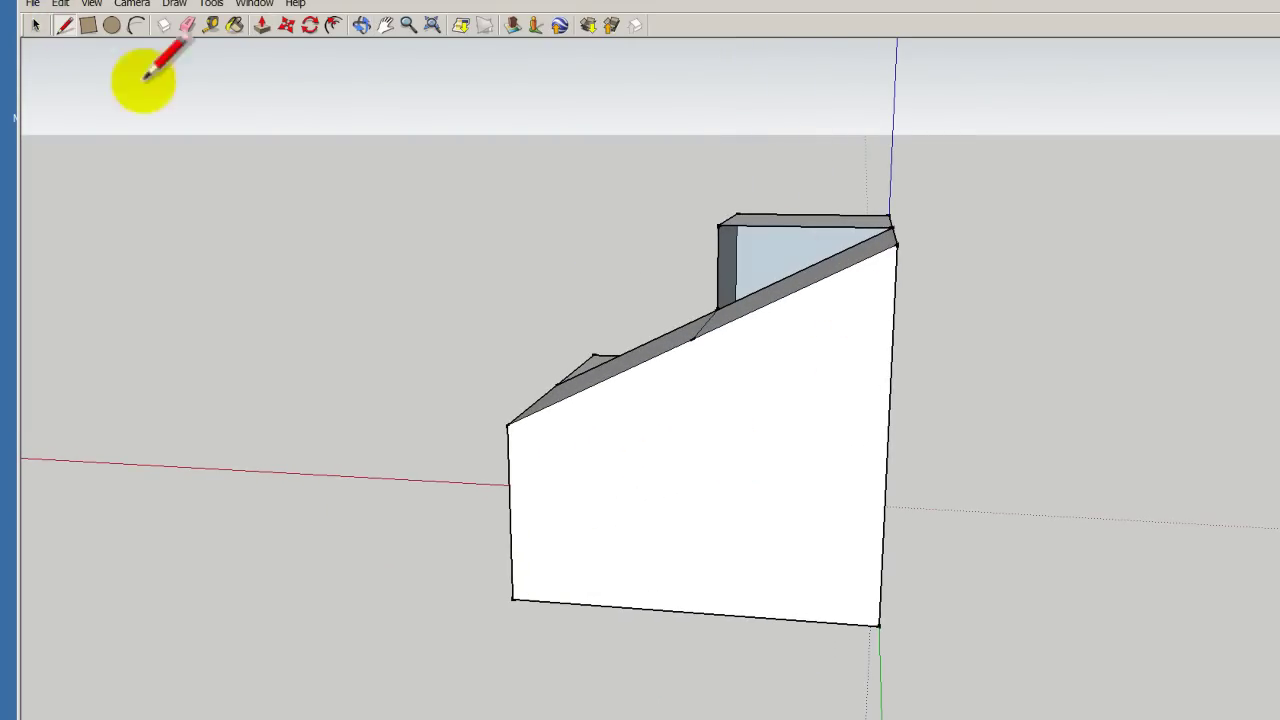
left_click(717, 223)
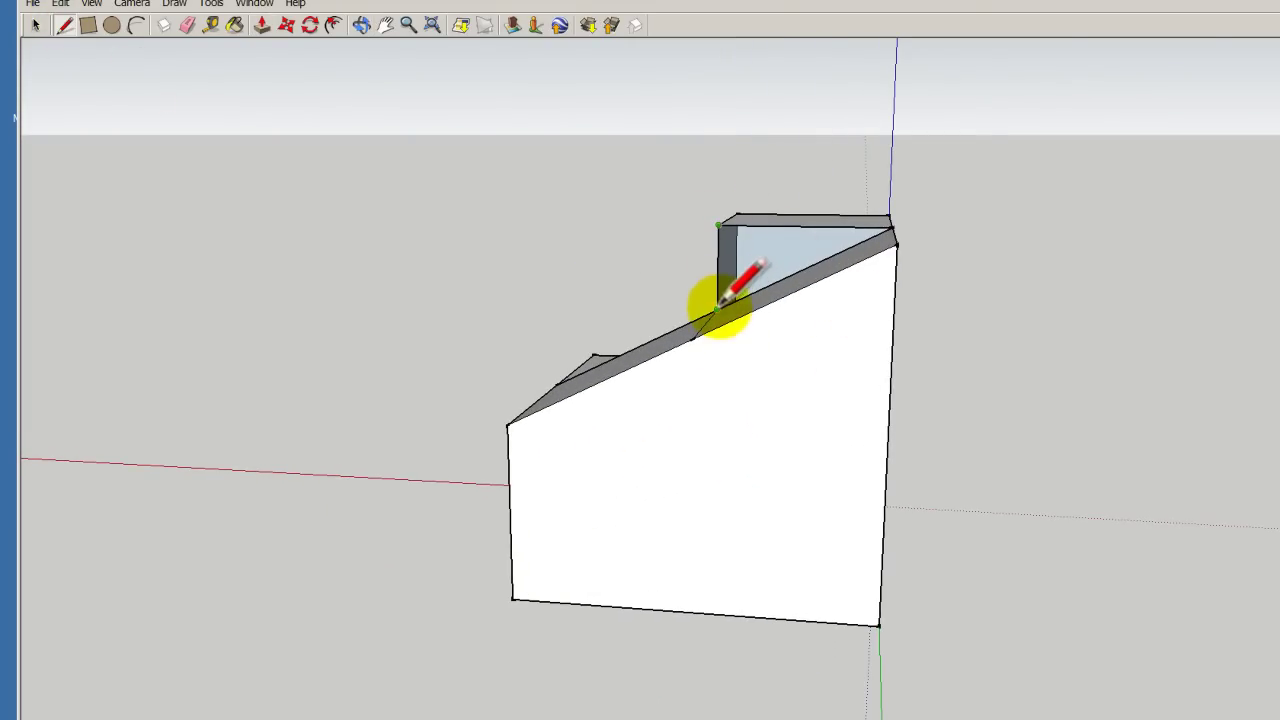
left_click(717, 310)
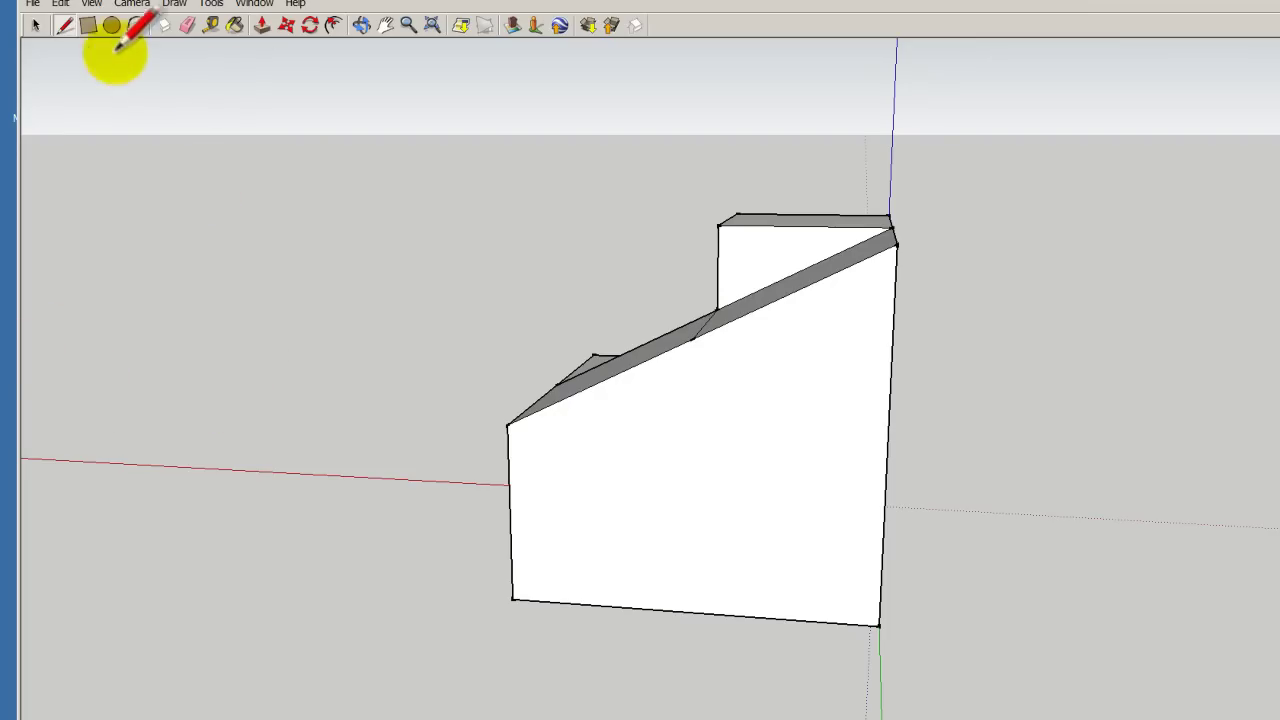
left_click(364, 29)
mouse_move(600, 457)
left_mouse_down()
mouse_move(1080, 487)
mouse_move(486, 514)
mouse_move(809, 651)
mouse_move(749, 400)
mouse_move(565, 565)
left_mouse_up()
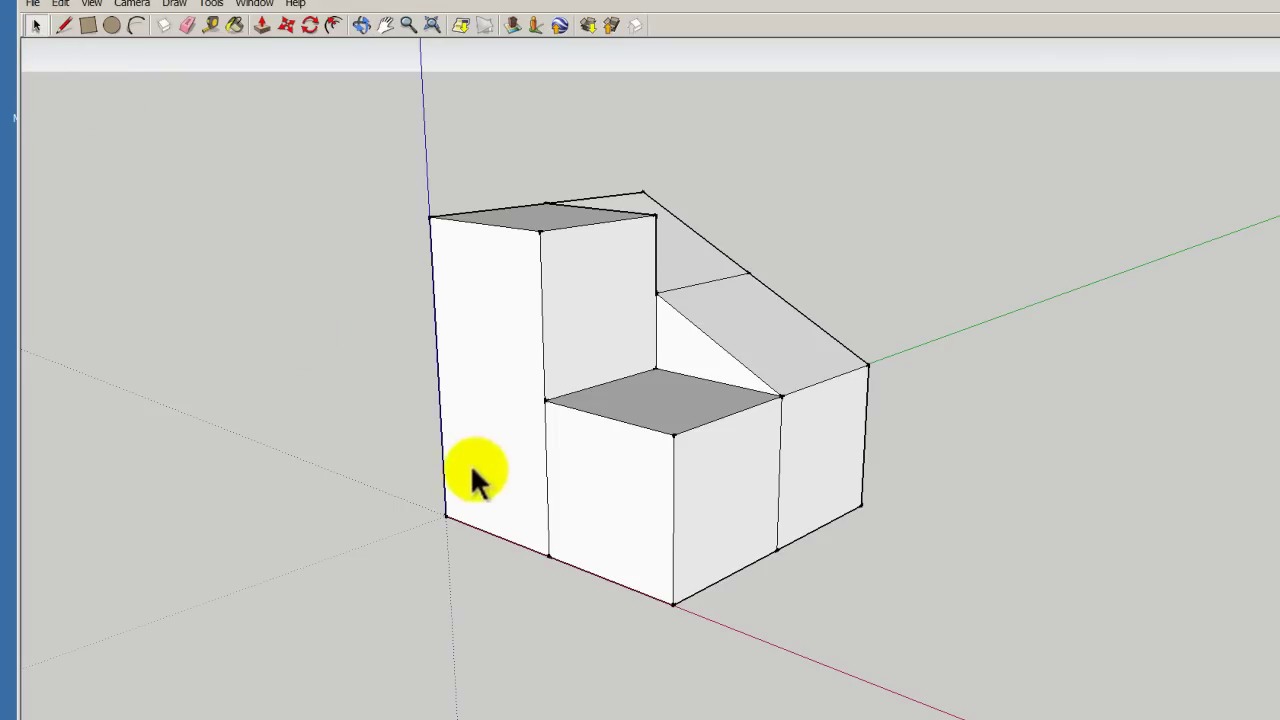
Delete the two vertical dividing edges on the front faces and check the sloped top
left_click(547, 463)
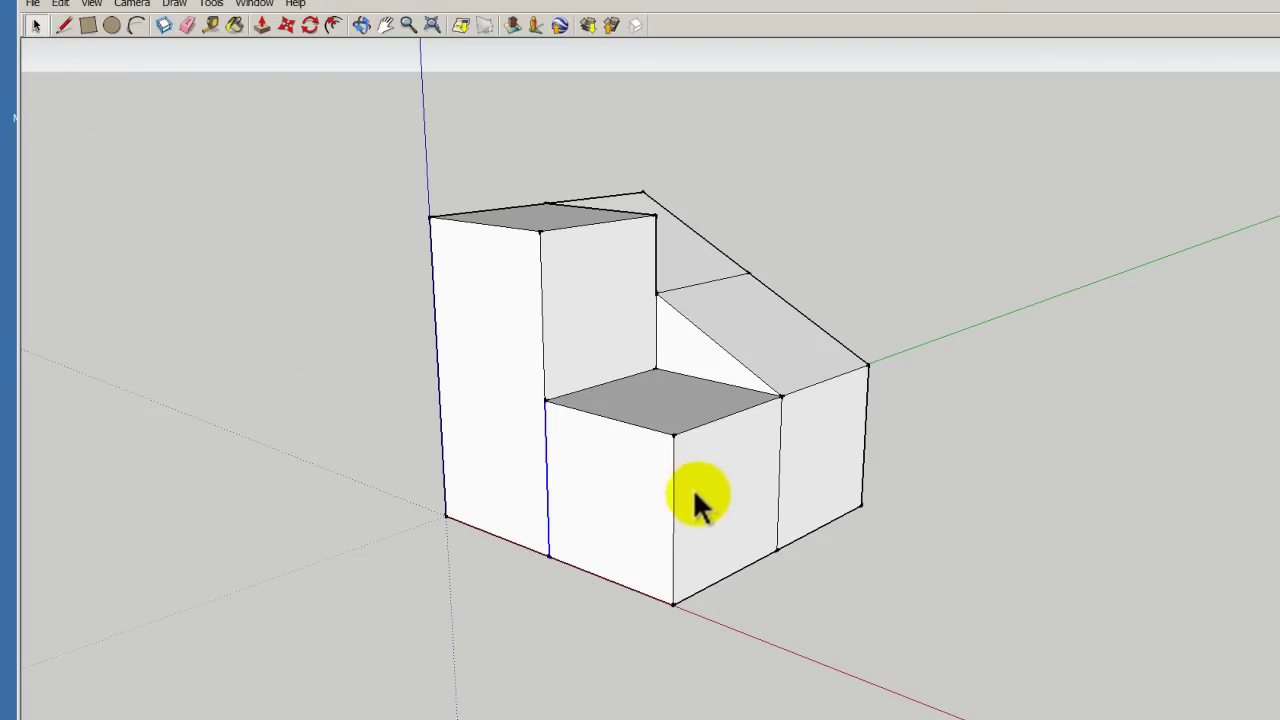
key("Delete")
left_click(778, 472)
key("Delete")
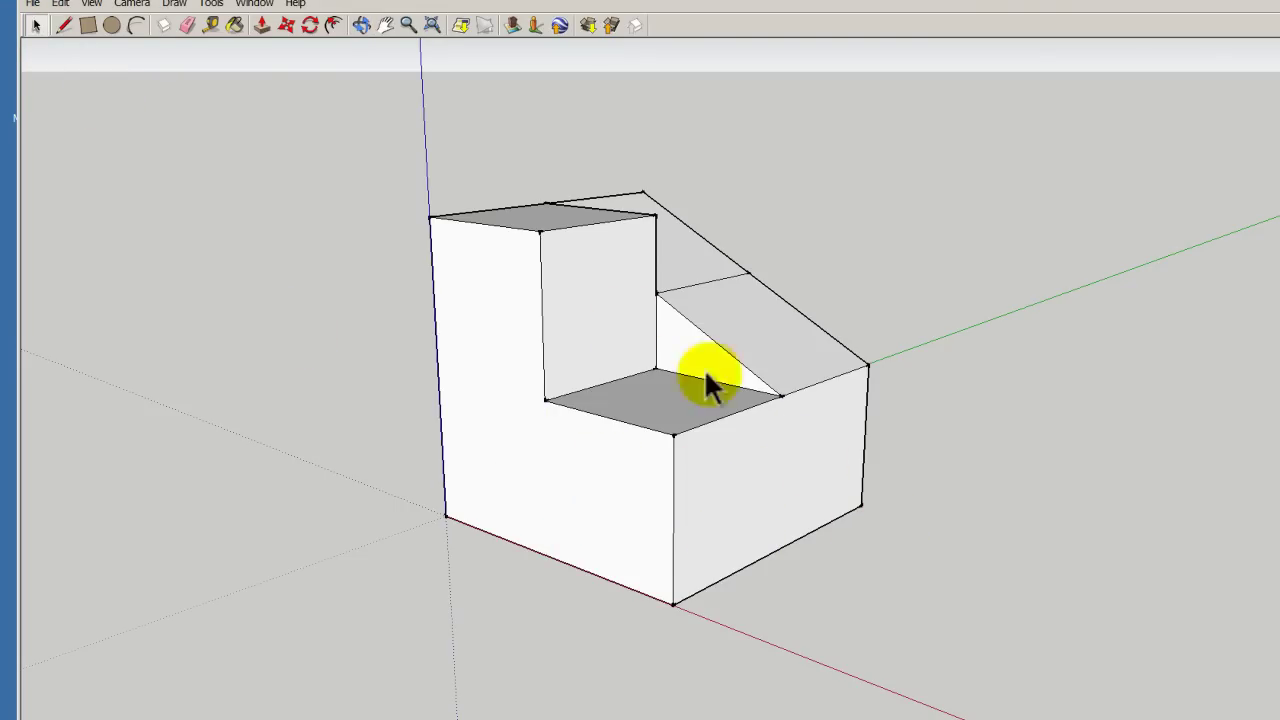
left_click(770, 360)
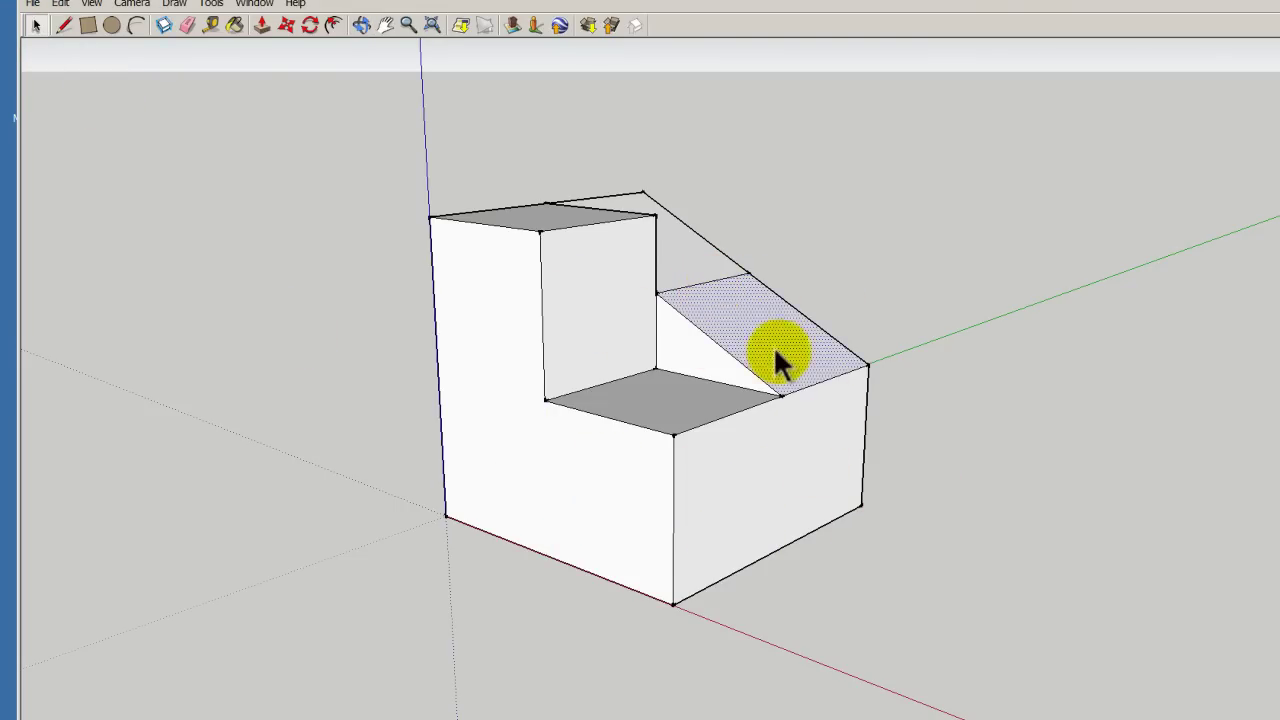
left_click(835, 281)
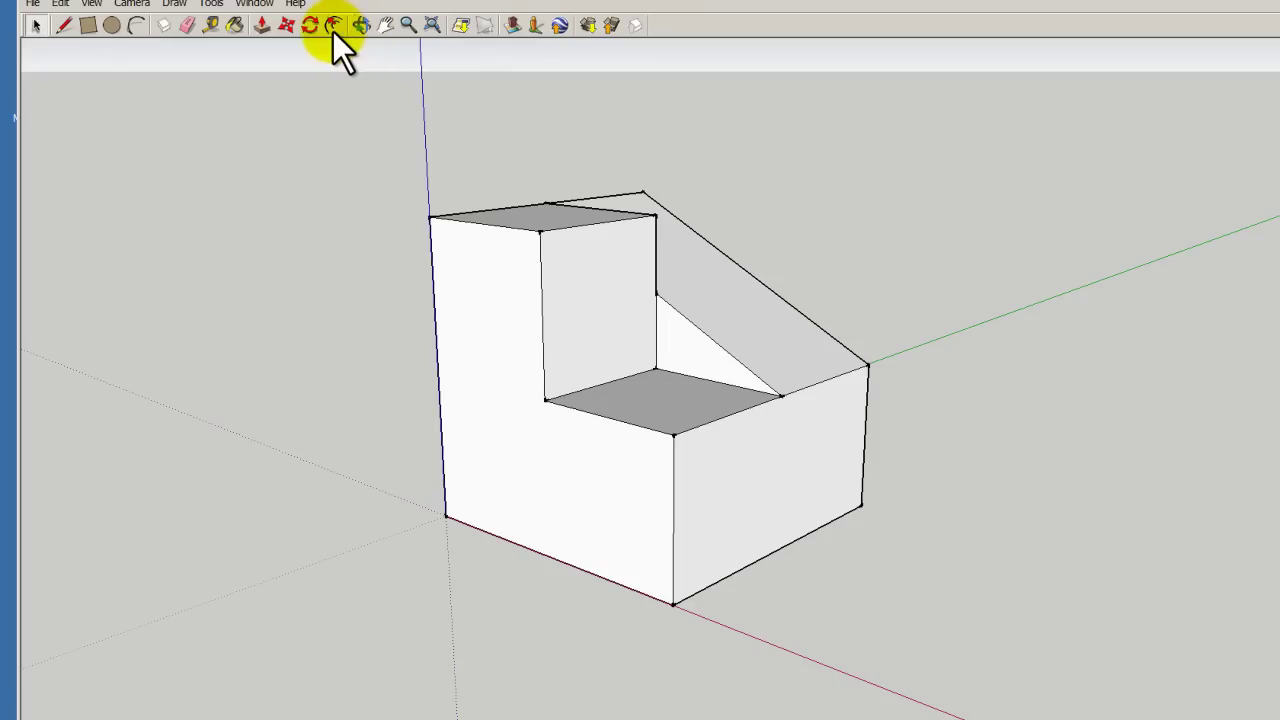
From the Colors material collection, paint the front-right face, inner step wall and slope orange
left_click(238, 25)
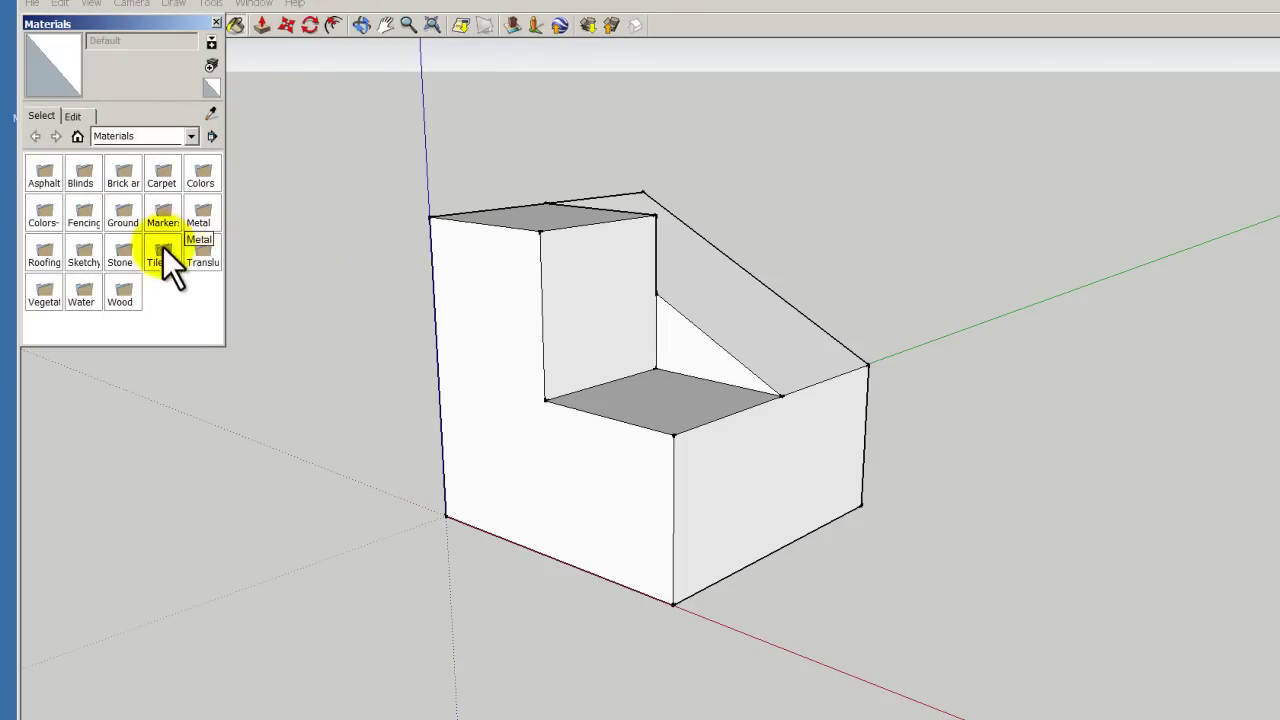
left_click(190, 136)
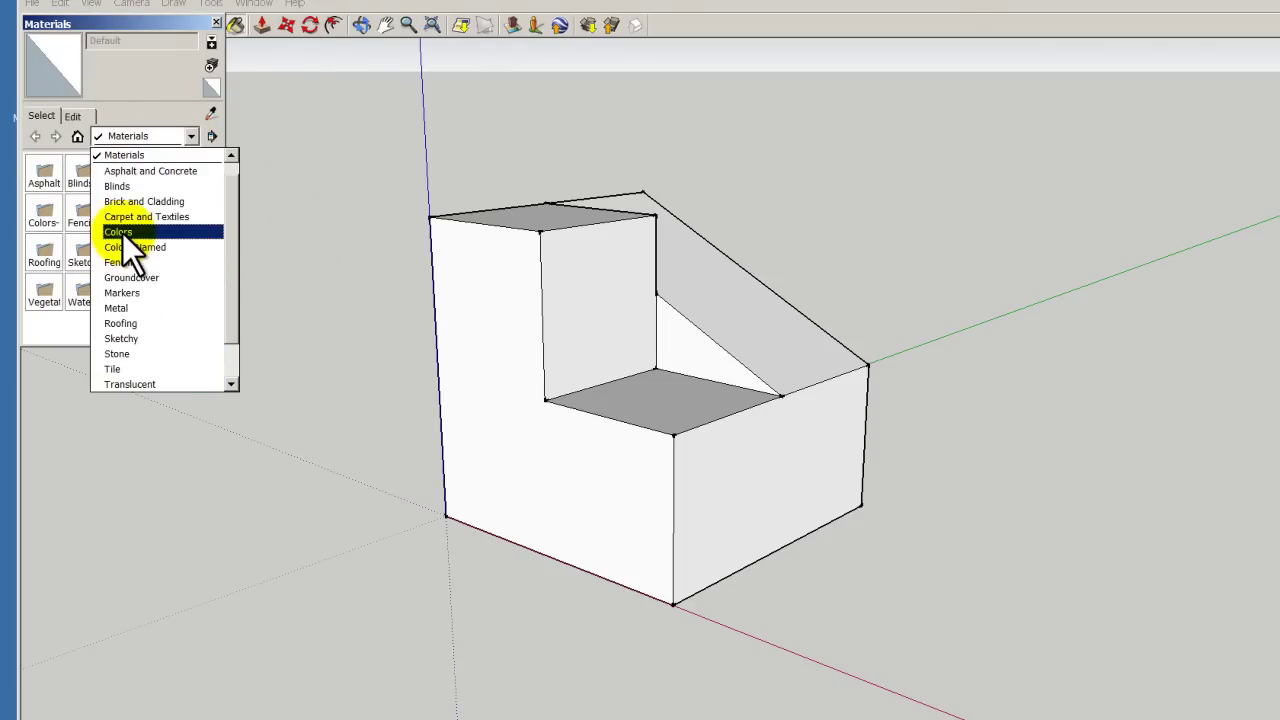
left_click(124, 233)
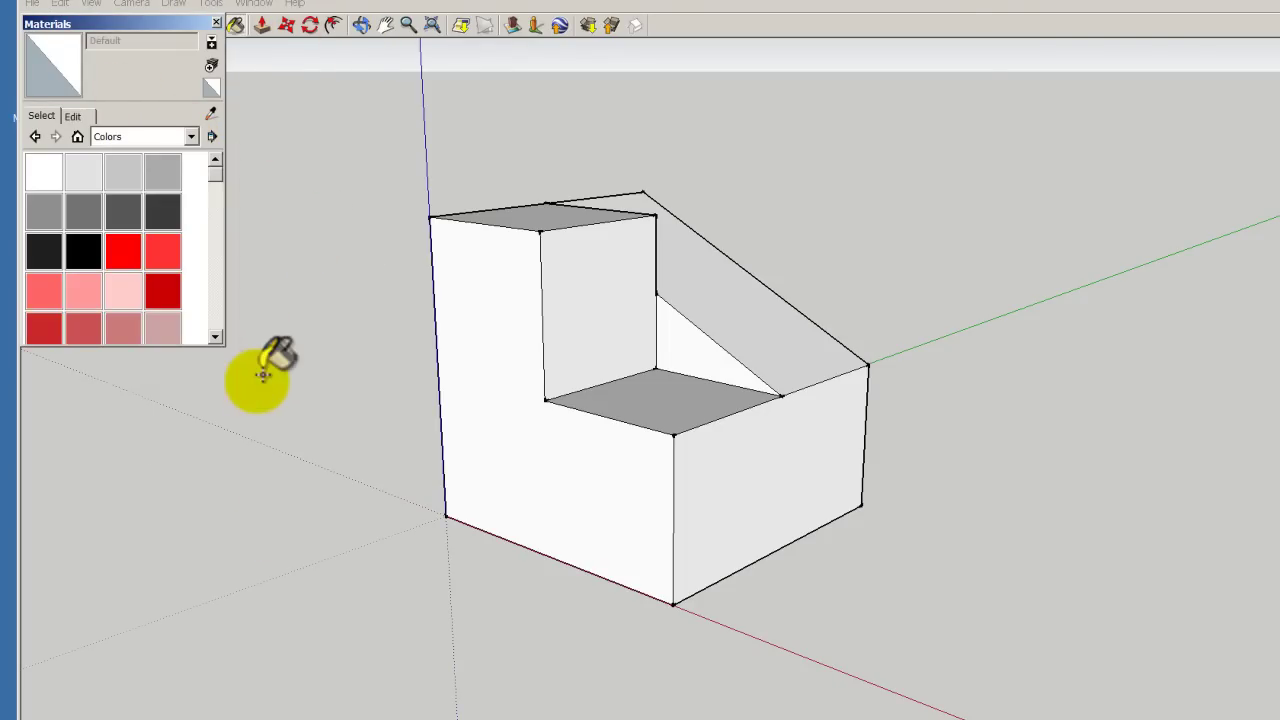
left_click_drag(216, 176, 217, 187)
left_click(163, 251)
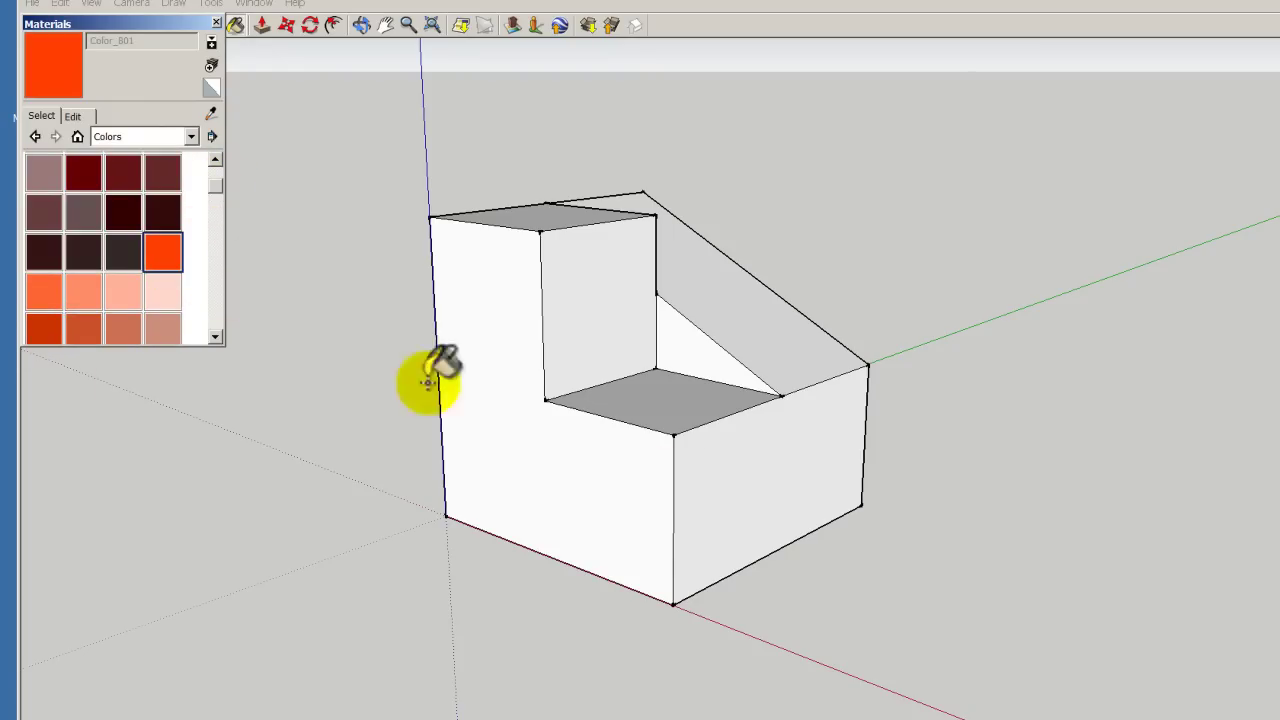
left_click(794, 457)
left_click(609, 314)
left_click(755, 318)
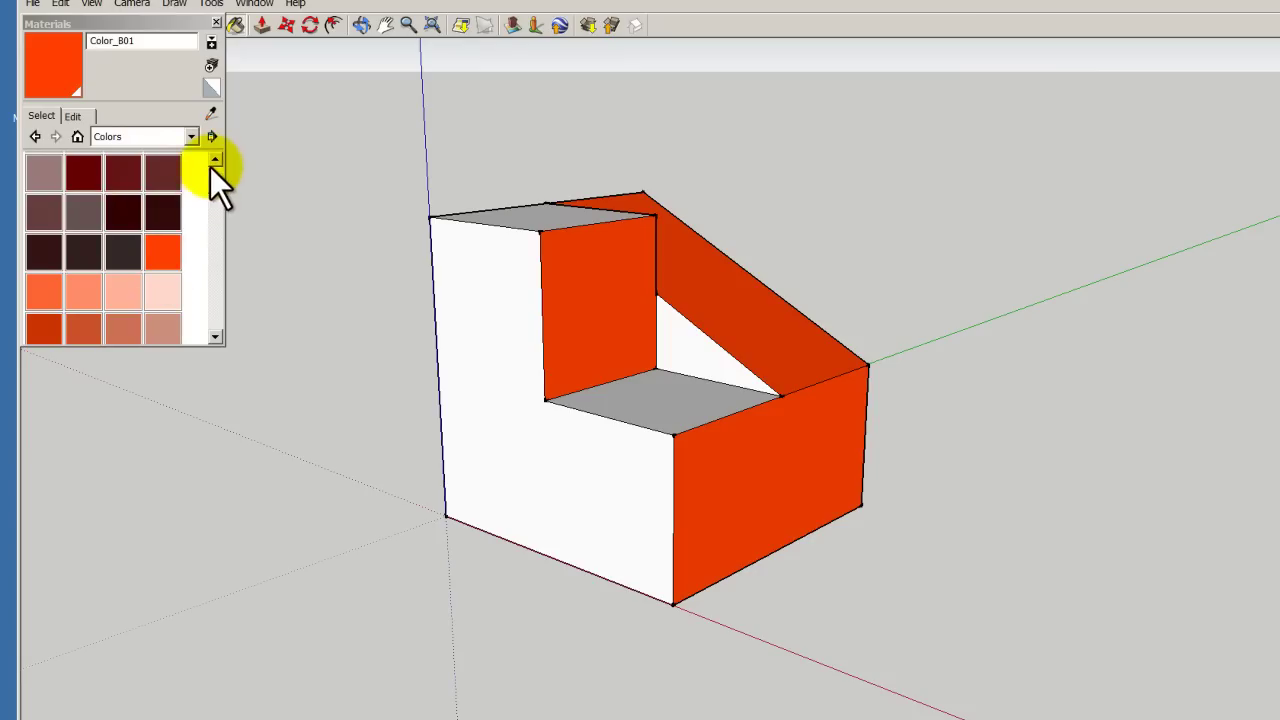
Paint both the lower and upper step tops green with Color_G07
left_click_drag(214, 180, 216, 240)
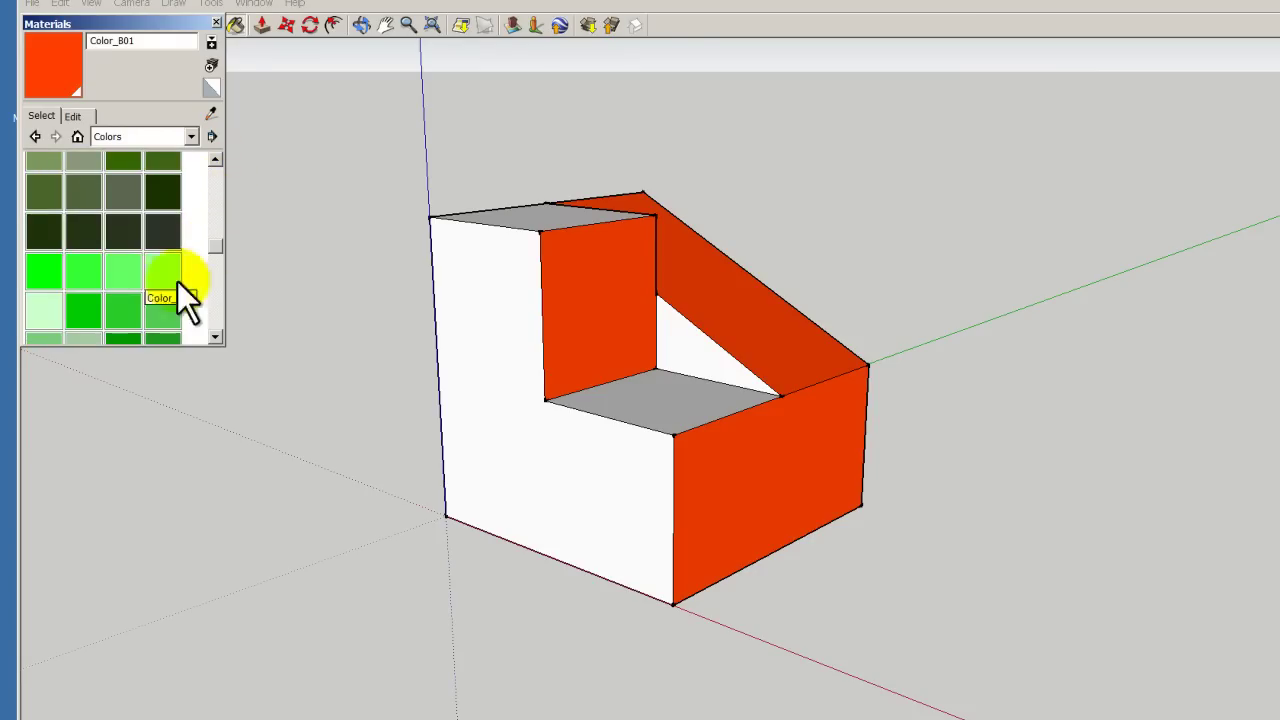
left_click(125, 311)
left_click(686, 391)
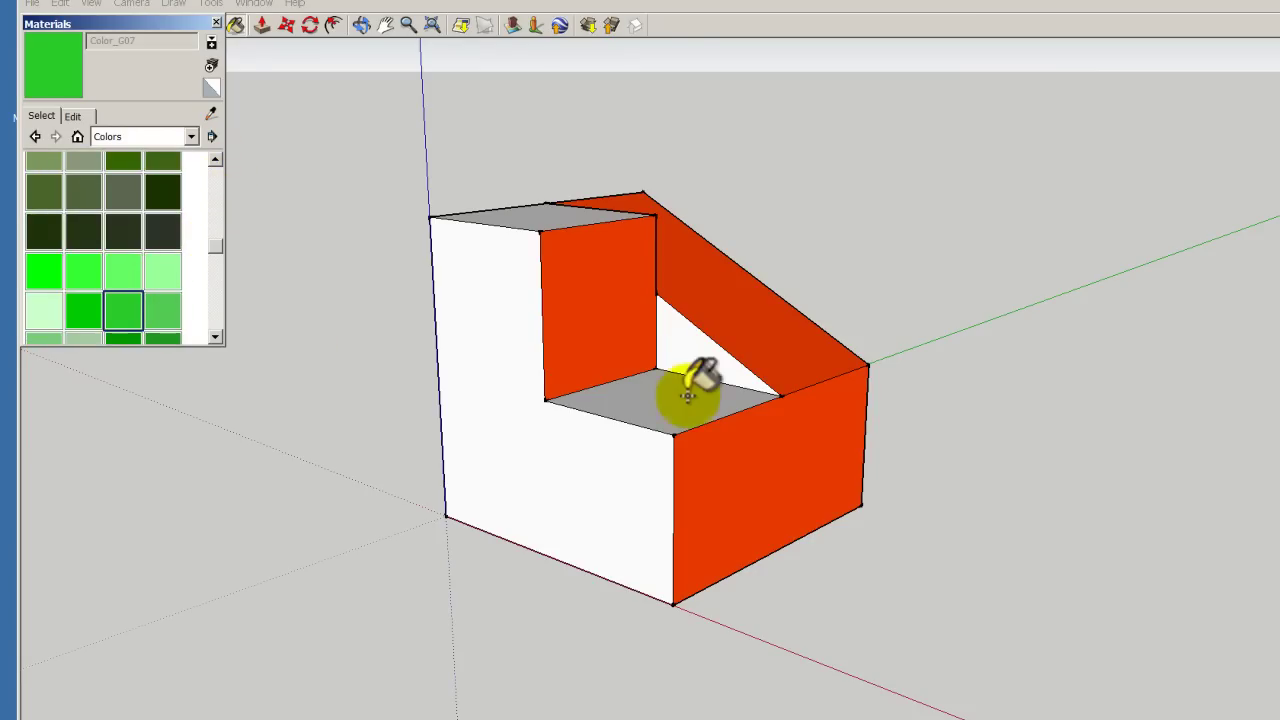
left_click(563, 205)
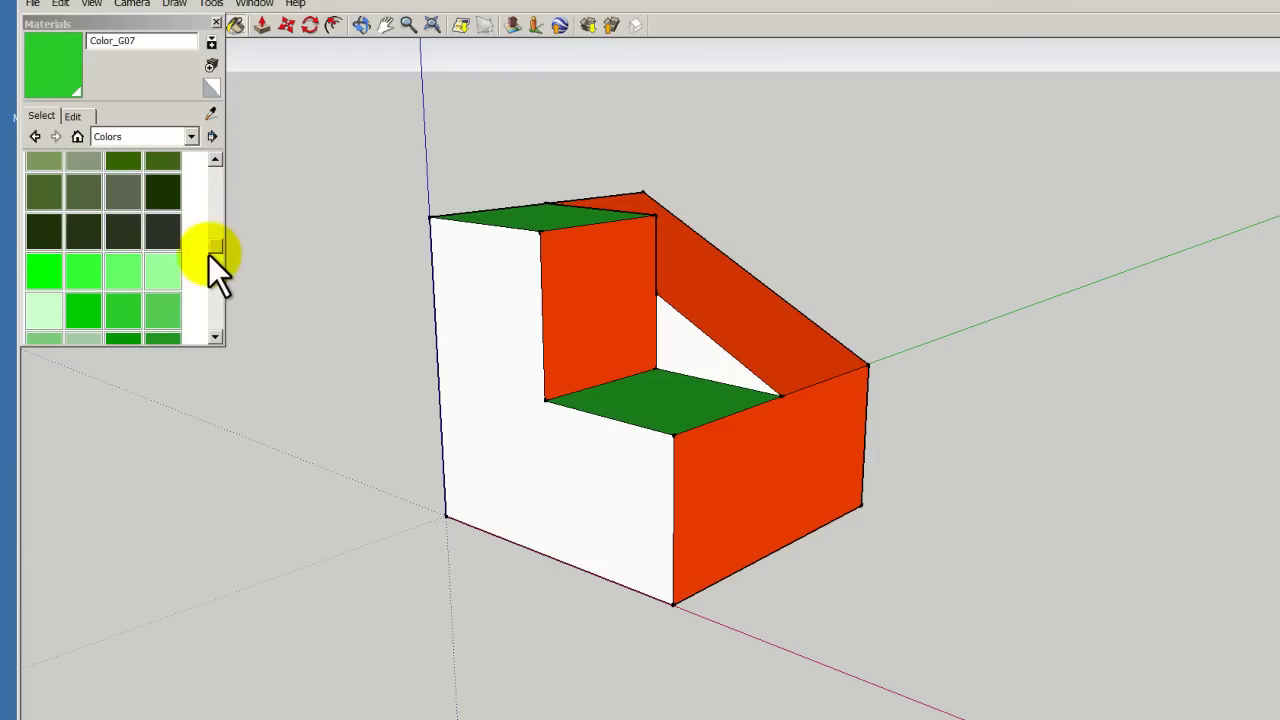
Paint the large left face and the inner triangular face blue with Color_I01
left_click_drag(213, 255, 216, 275)
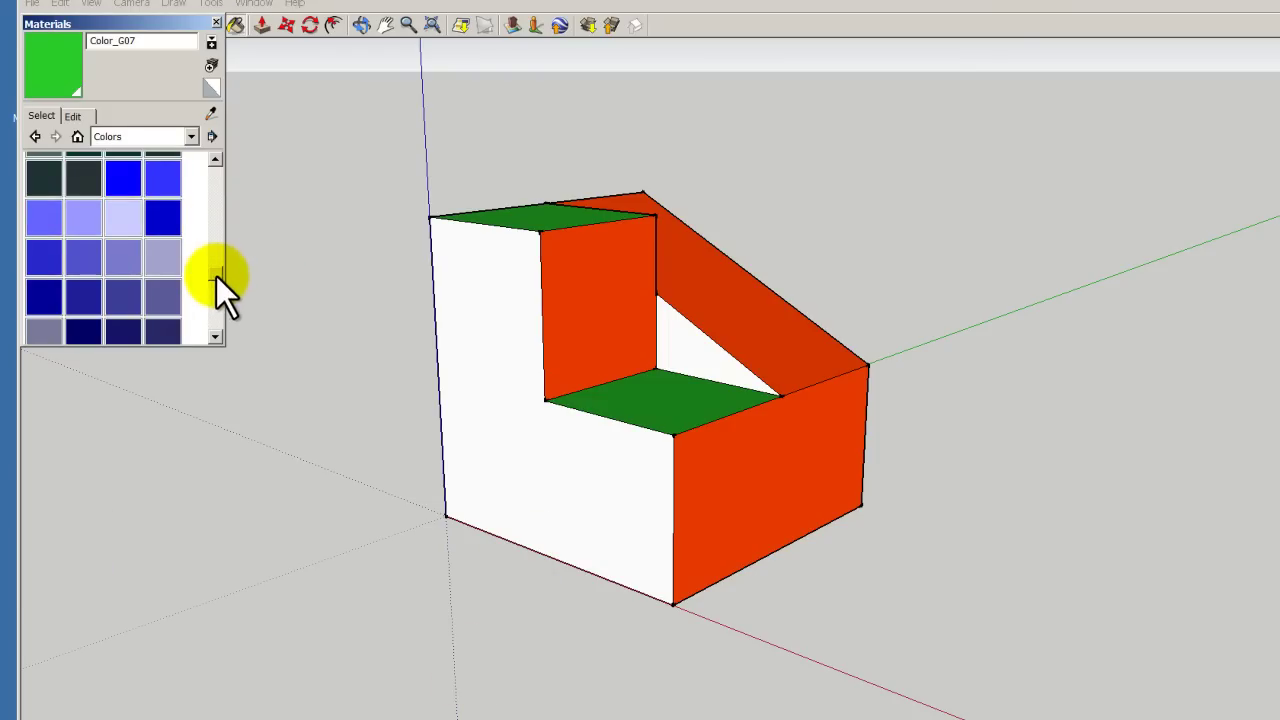
left_click(123, 178)
left_click(523, 390)
left_click(703, 343)
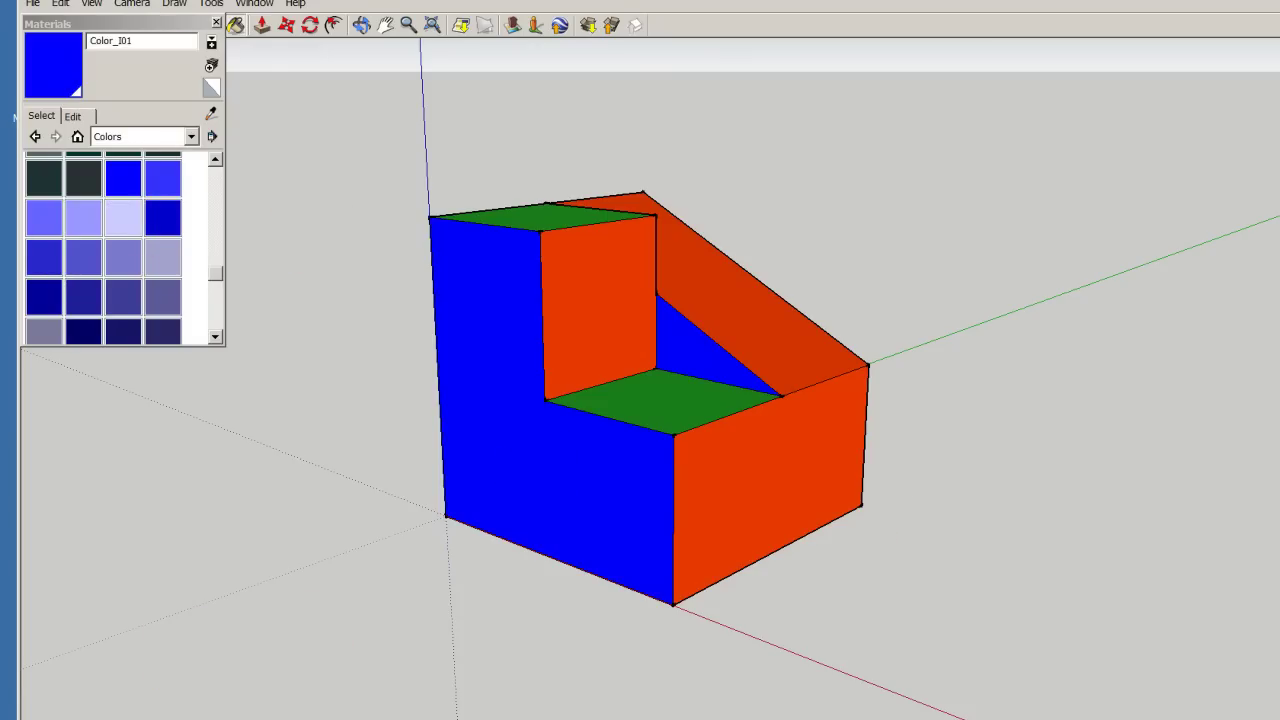
left_click(360, 28)
Paint the sloped-profile end face and the tall tier's side face behind it dark olive Color_F25
mouse_move(686, 429)
left_mouse_down()
mouse_move(657, 506)
mouse_move(495, 430)
mouse_move(720, 520)
mouse_move(614, 400)
mouse_move(211, 285)
mouse_move(211, 324)
mouse_move(215, 248)
left_mouse_up()
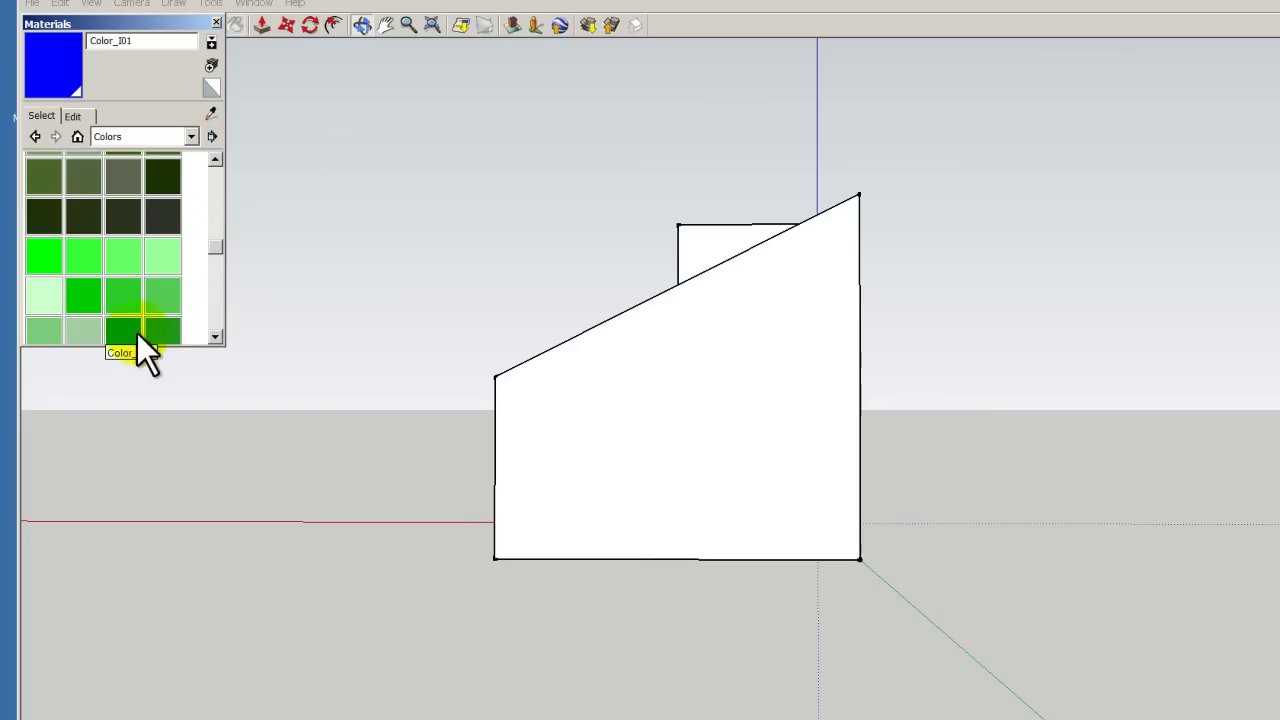
left_click(171, 209)
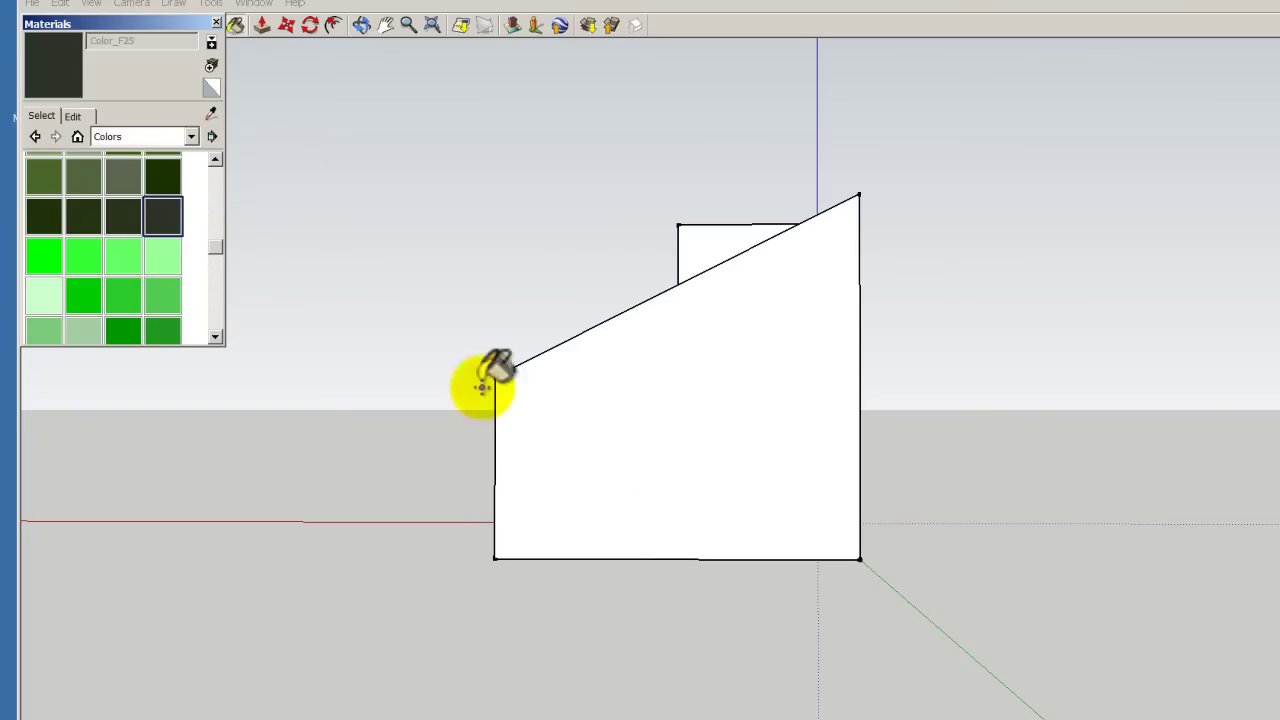
left_click(660, 455)
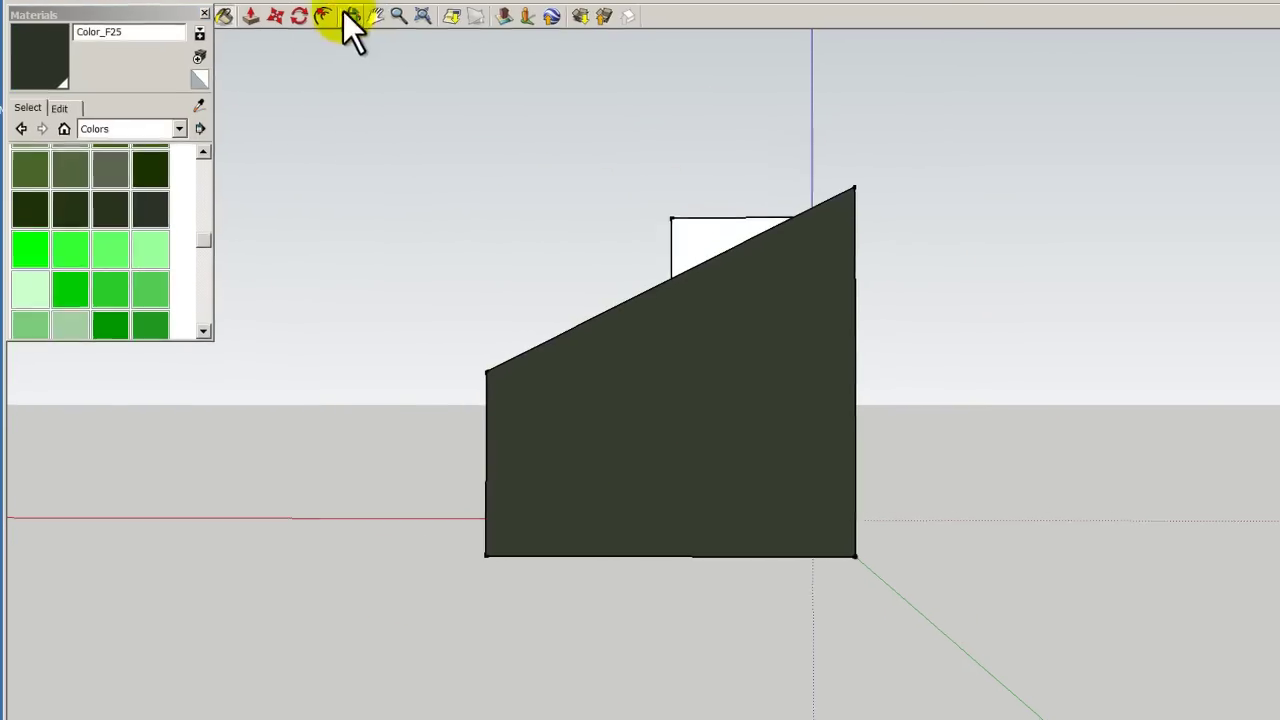
left_click(343, 18)
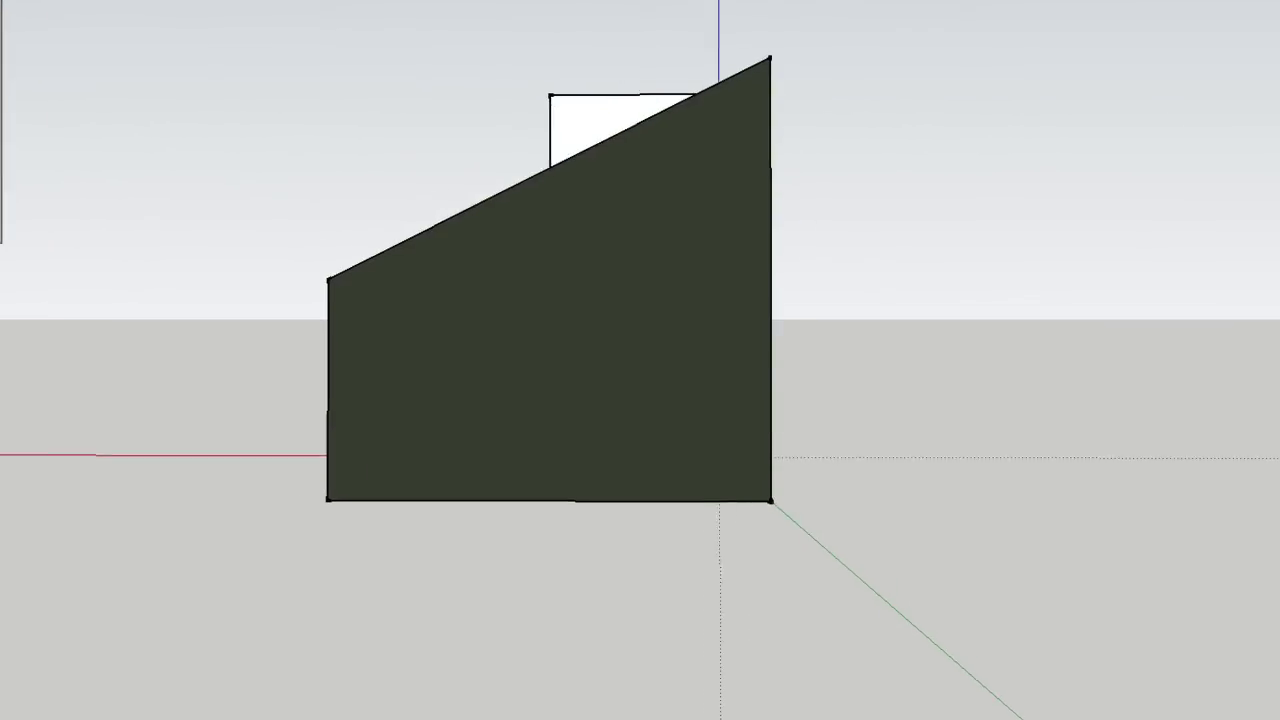
mouse_move(609, 351)
left_mouse_down()
mouse_move(520, 560)
mouse_move(683, 255)
left_mouse_up()
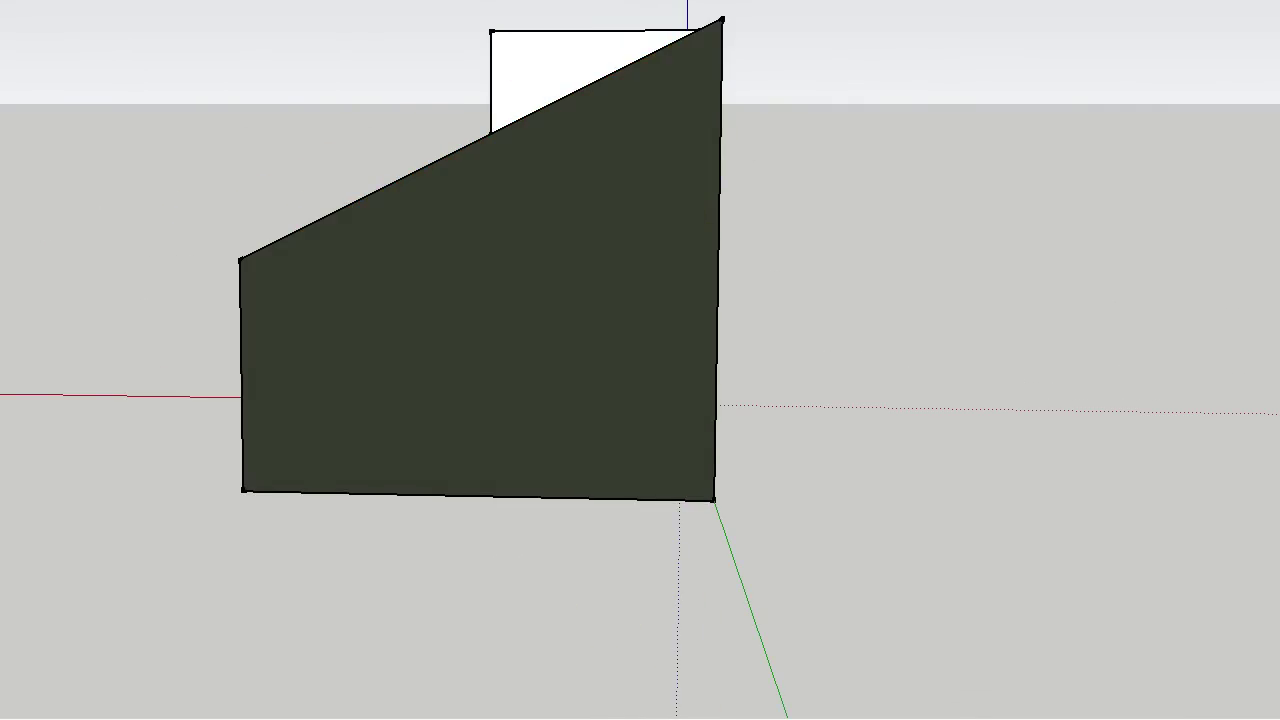
left_click(557, 57)
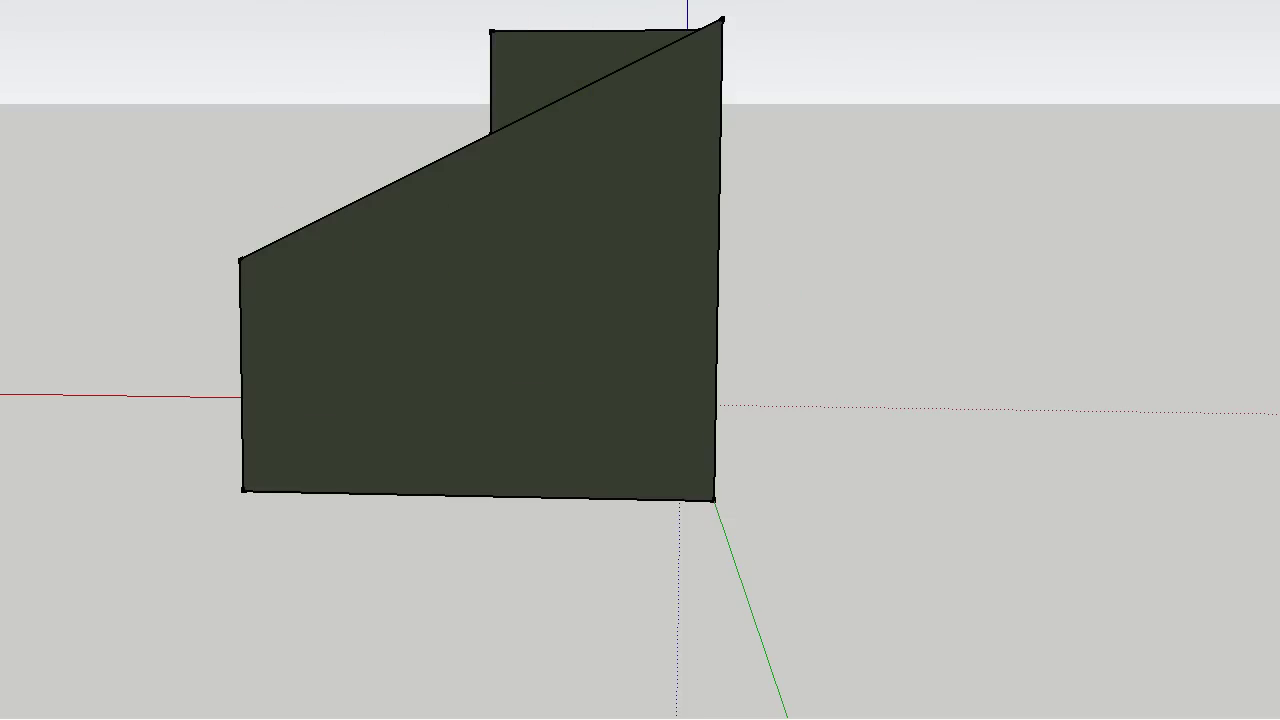
mouse_move(516, 120)
left_mouse_down()
mouse_move(523, 520)
mouse_move(143, 443)
mouse_move(629, 374)
mouse_move(157, 250)
left_mouse_up()
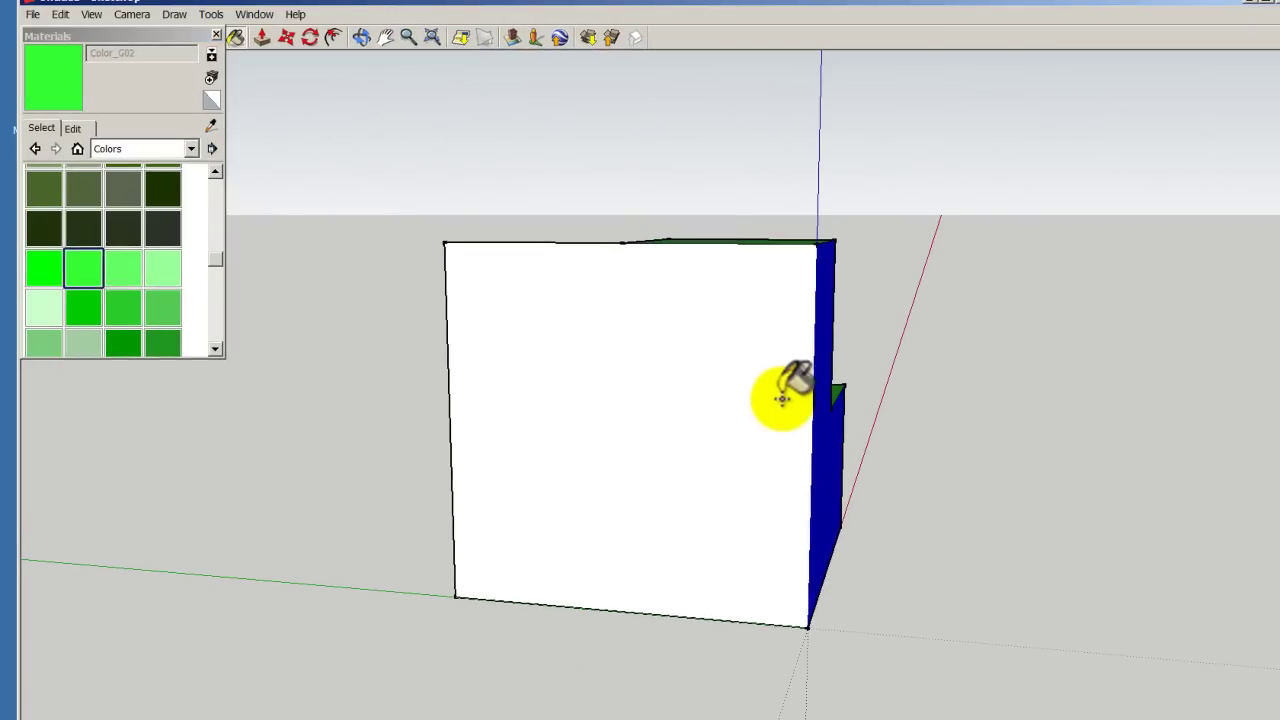
Paint the far white face light green Color_G02 and the underside yellow Color_D02
left_click(780, 395)
left_click(358, 37)
mouse_move(743, 420)
left_mouse_down()
mouse_move(751, 563)
mouse_move(706, 315)
left_mouse_up()
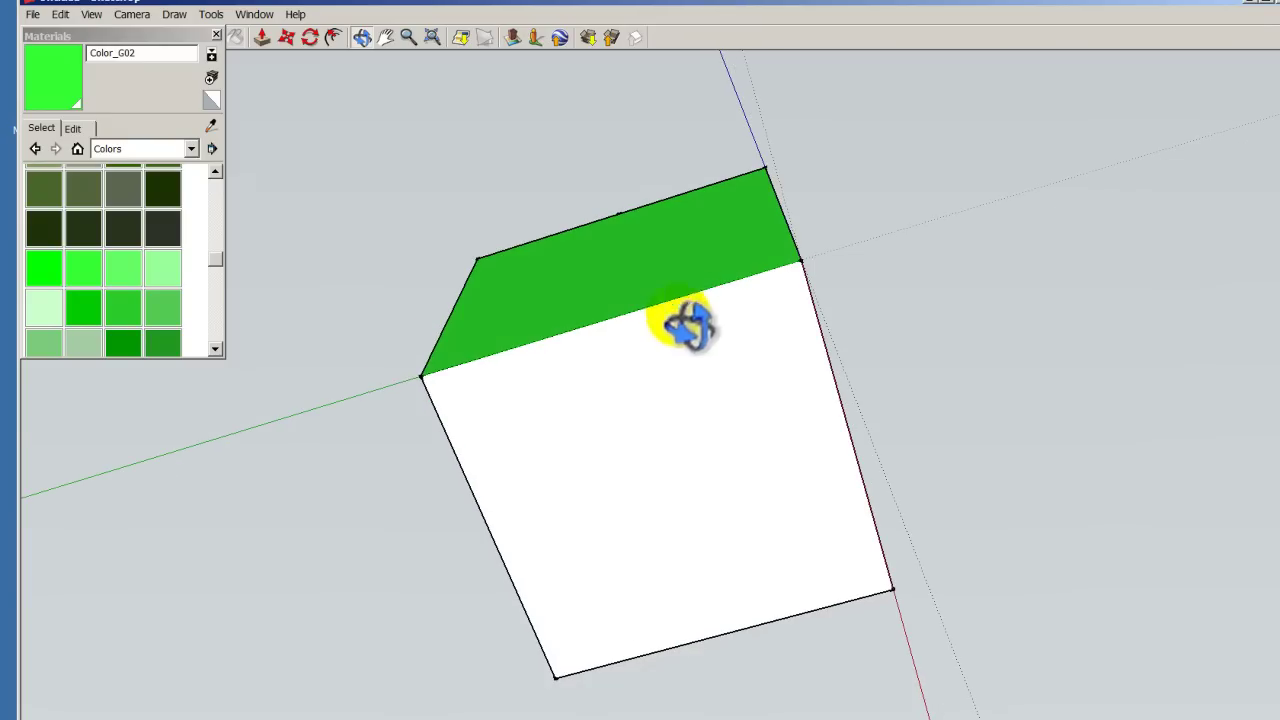
mouse_move(214, 260)
left_mouse_down()
mouse_move(214, 287)
mouse_move(215, 222)
left_mouse_up()
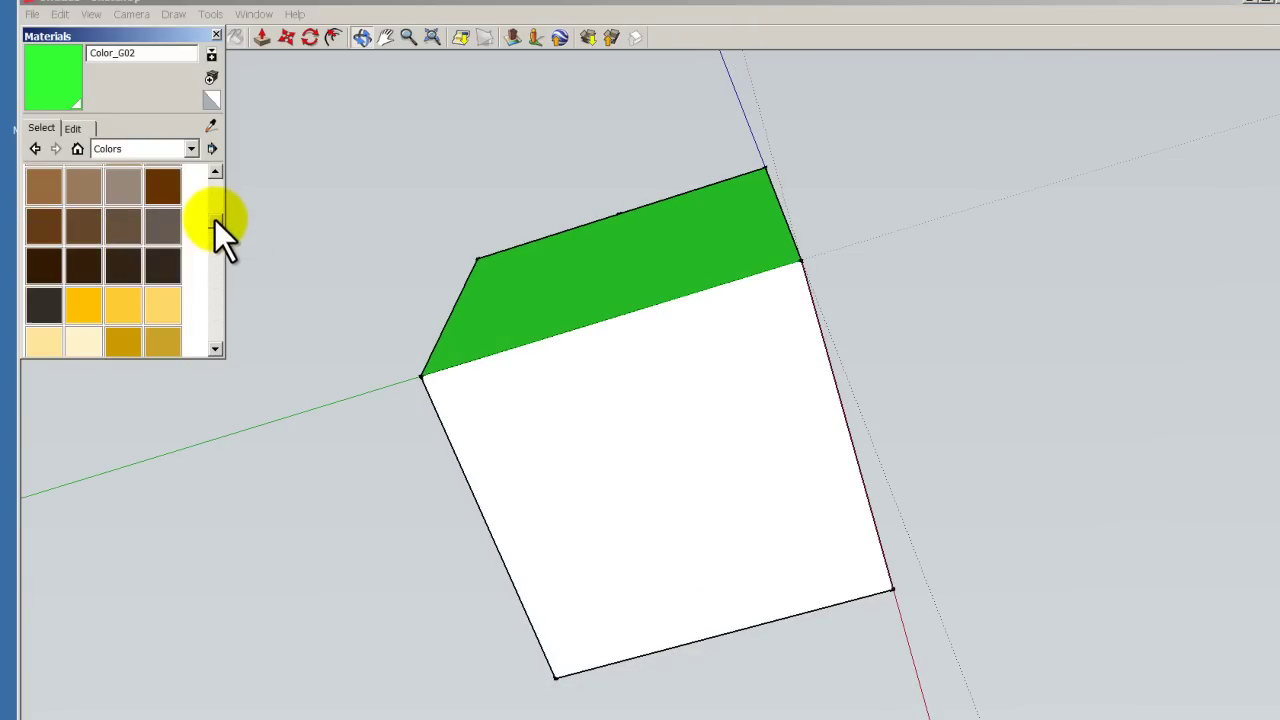
left_click(152, 292)
left_click(563, 365)
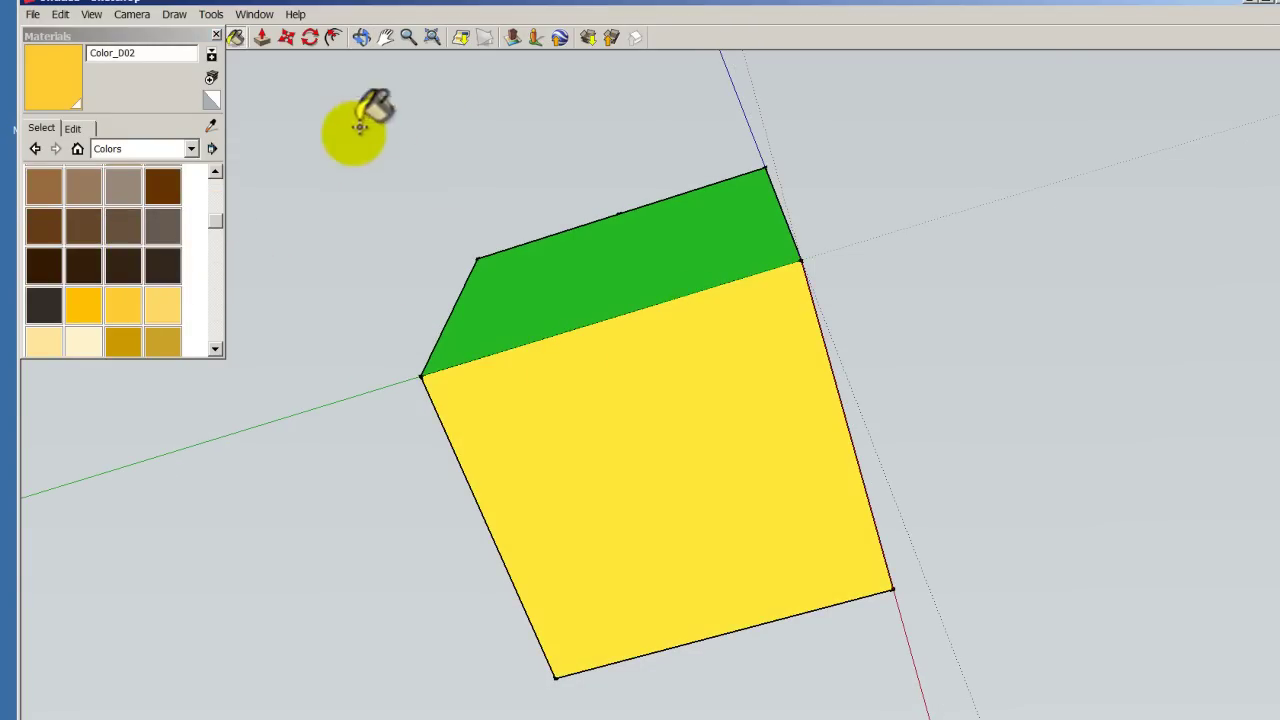
left_click(357, 46)
mouse_move(471, 229)
left_mouse_down()
mouse_move(552, 517)
mouse_move(711, 526)
mouse_move(468, 610)
mouse_move(777, 429)
mouse_move(206, 617)
left_mouse_up()
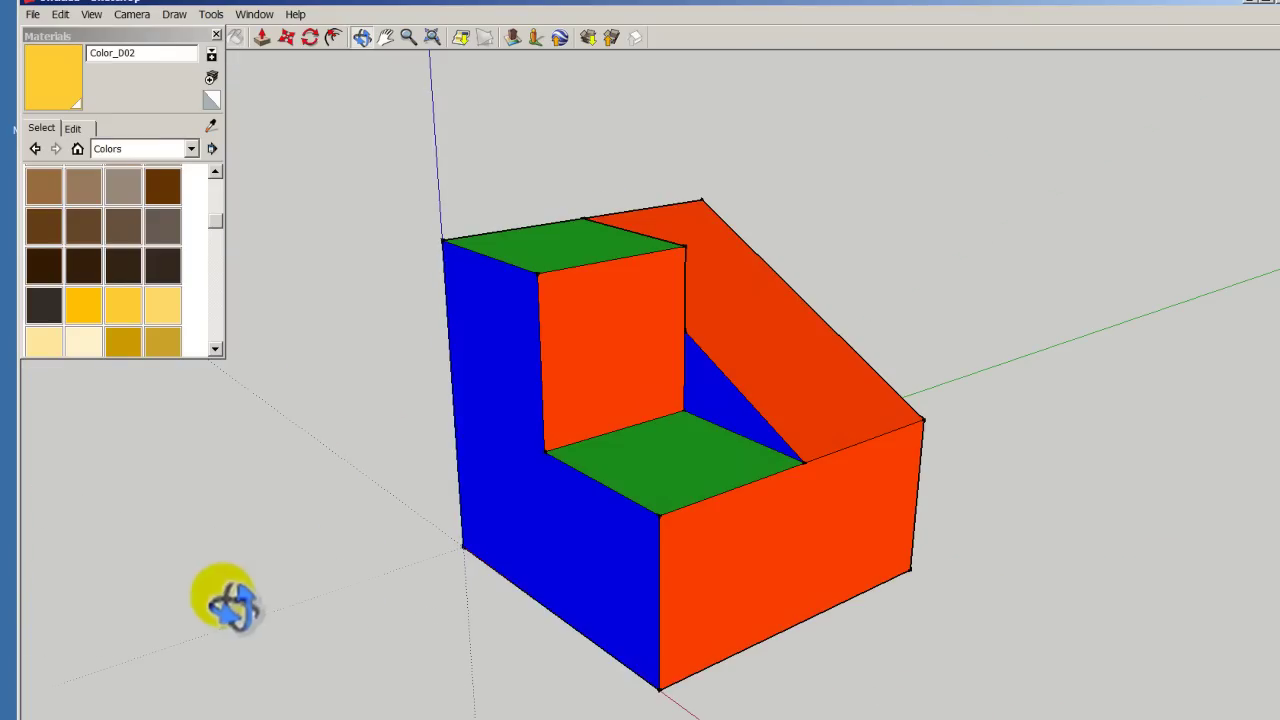
left_click_drag(629, 560, 571, 543)
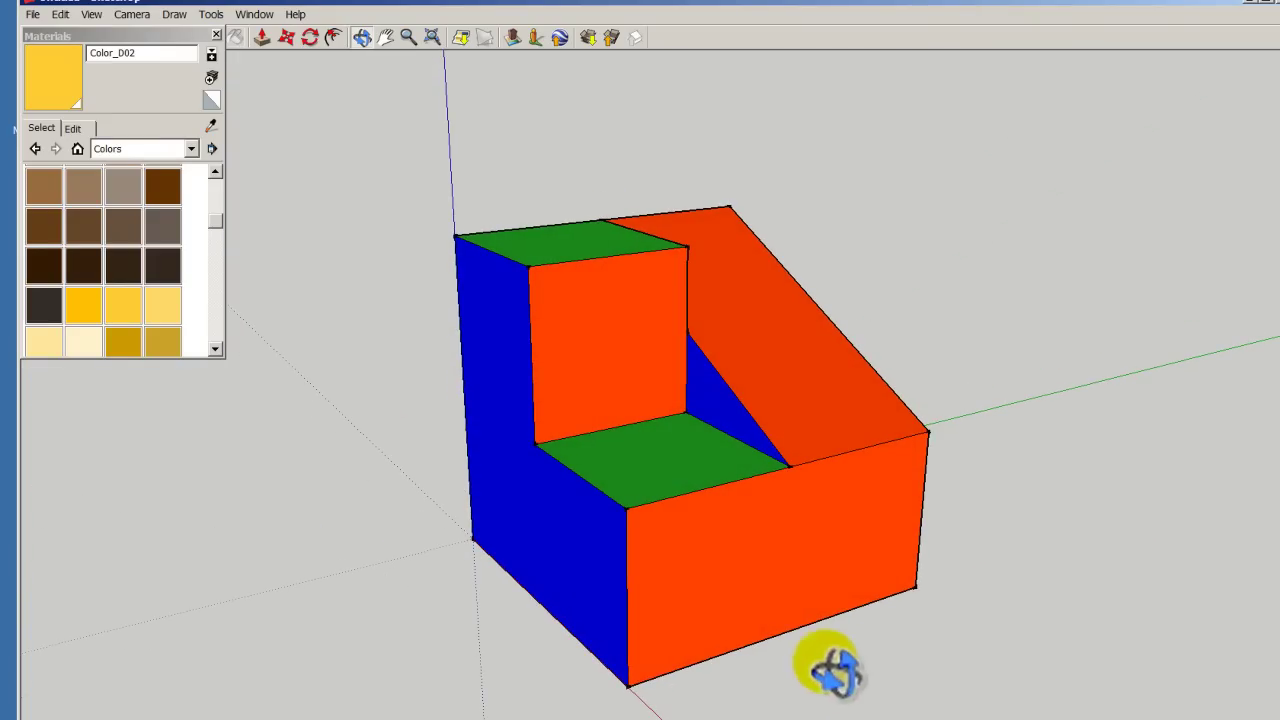
mouse_move(757, 654)
left_mouse_down()
mouse_move(646, 646)
mouse_move(934, 569)
mouse_move(705, 620)
left_mouse_up()
mouse_move(610, 598)
left_mouse_down()
mouse_move(766, 594)
mouse_move(1037, 514)
mouse_move(1029, 471)
mouse_move(1055, 448)
mouse_move(1029, 449)
mouse_move(1055, 447)
mouse_move(523, 506)
mouse_move(757, 300)
mouse_move(723, 716)
mouse_move(557, 694)
left_mouse_up()
mouse_move(654, 423)
left_mouse_down()
mouse_move(674, 580)
mouse_move(680, 398)
mouse_move(691, 463)
mouse_move(680, 466)
mouse_move(720, 457)
mouse_move(686, 443)
mouse_move(727, 493)
mouse_move(694, 557)
mouse_move(731, 600)
mouse_move(703, 691)
mouse_move(738, 686)
left_mouse_up()
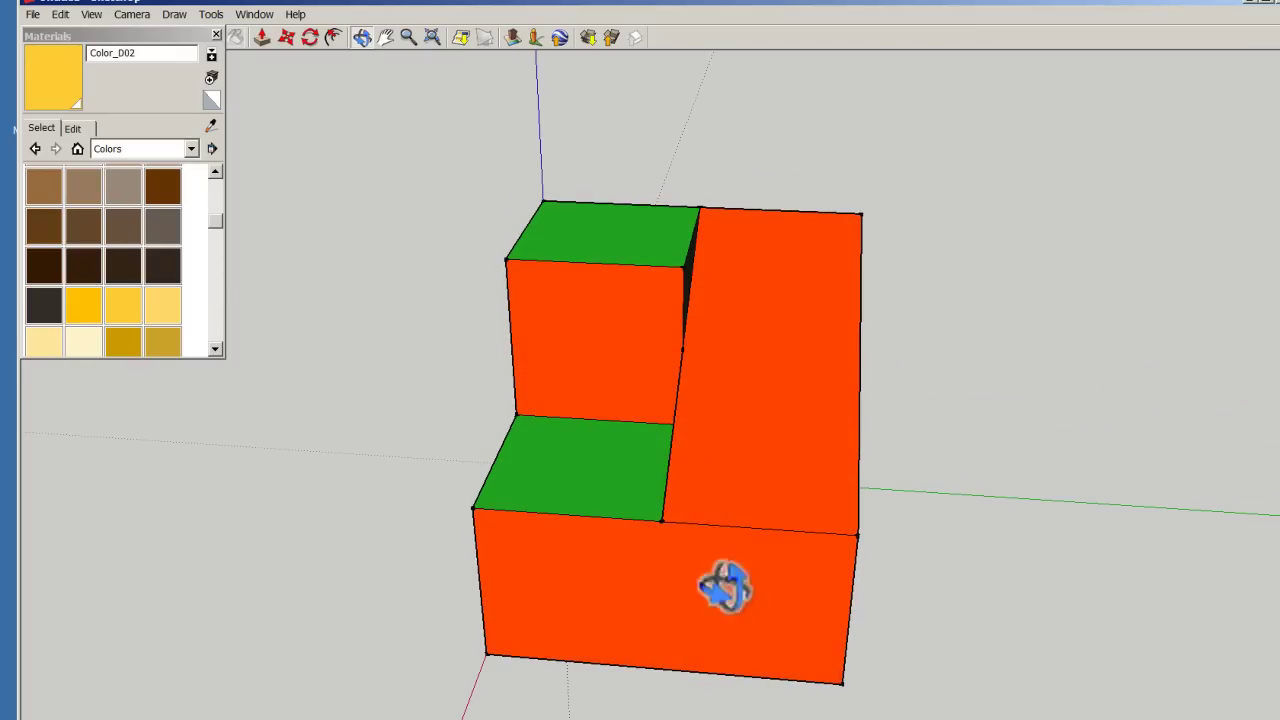